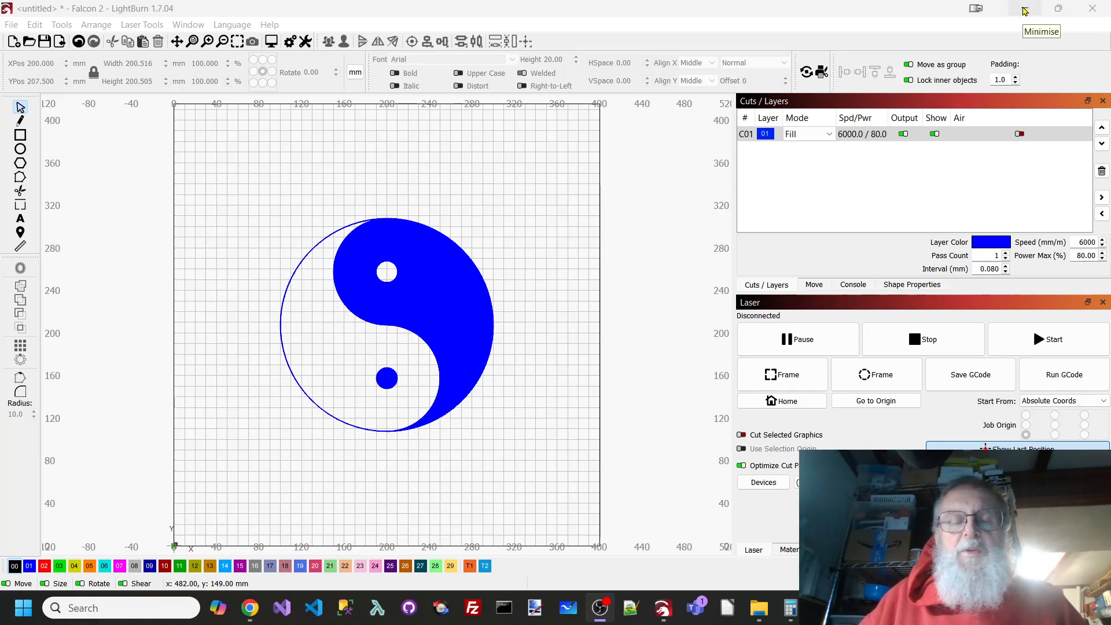
- Minimise the finished yin-yang project and inspect the sizes of the large, medium and small circles and the vertical line
left_click(1031, 10)
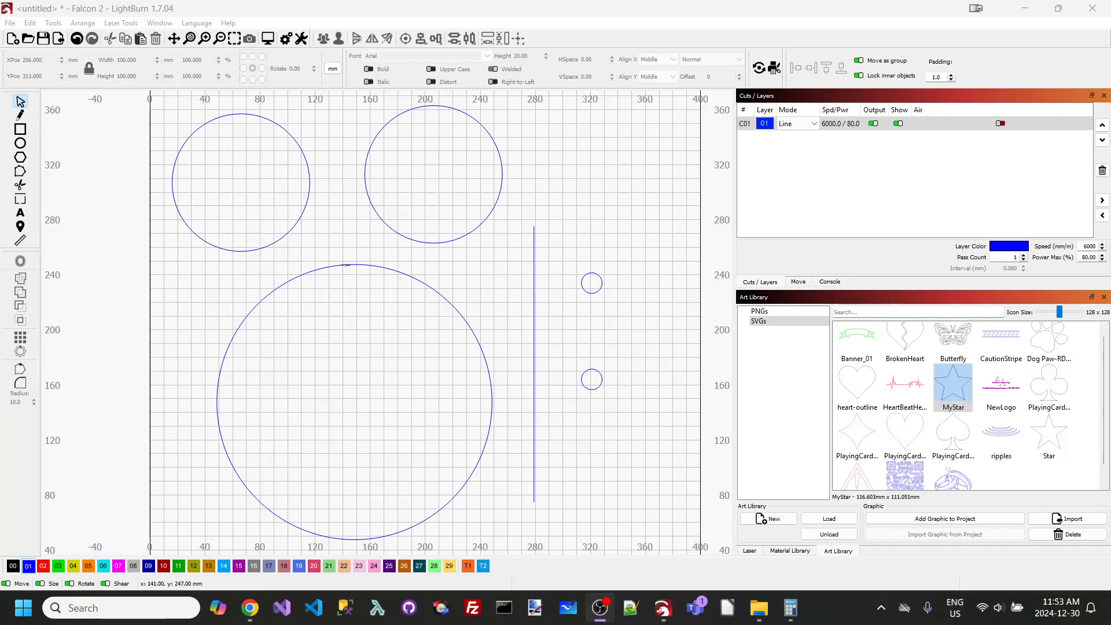
left_click(368, 267)
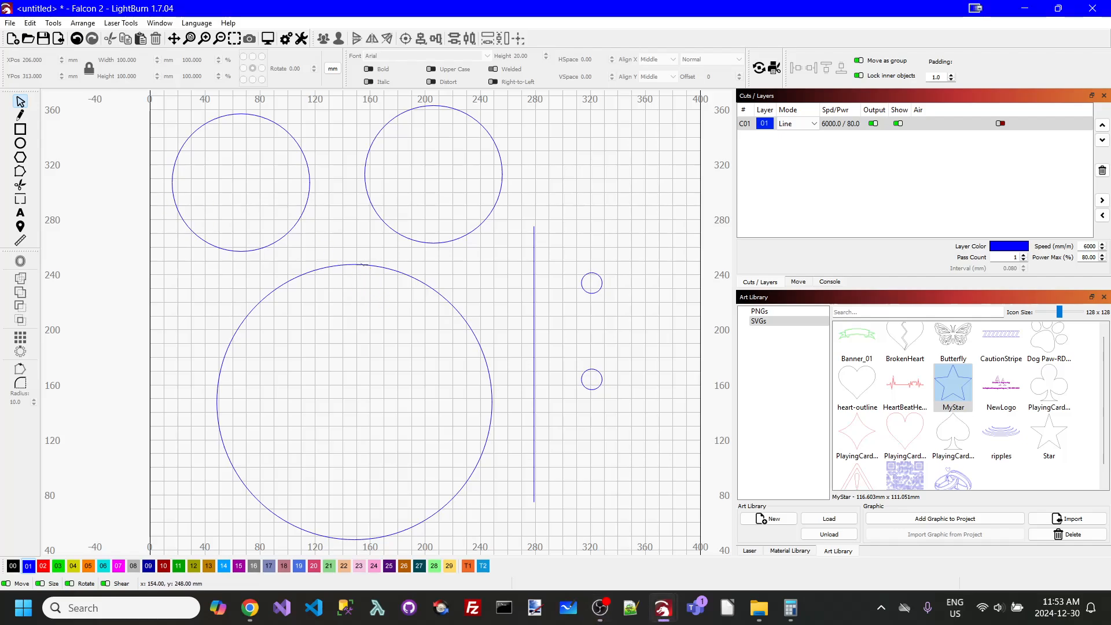
left_click(361, 264)
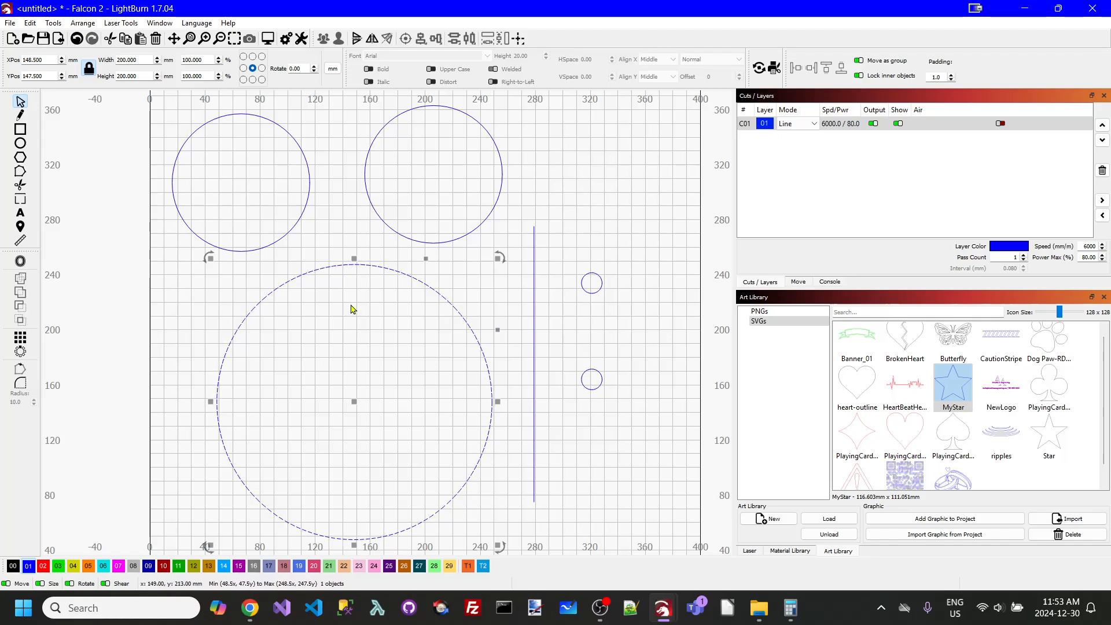
left_click(299, 149)
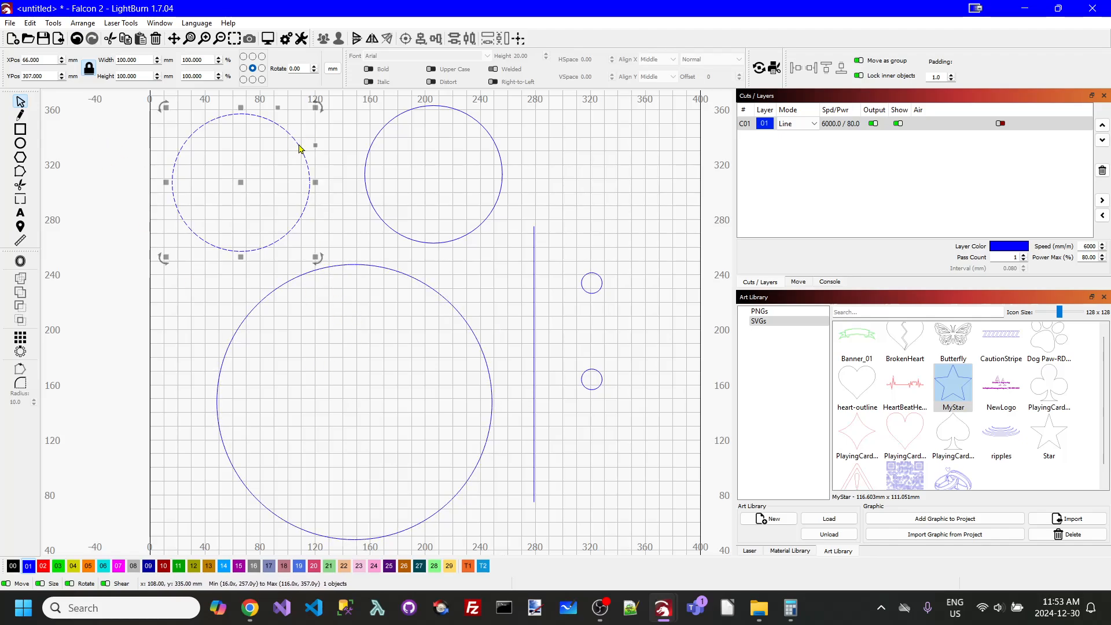
left_click(487, 131)
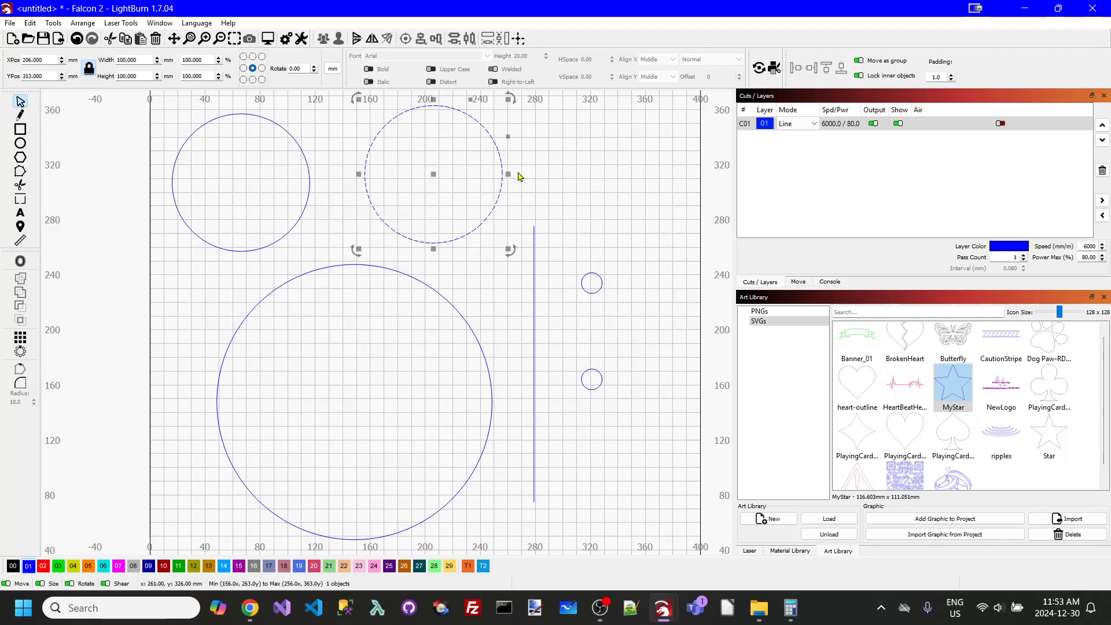
left_click(597, 294)
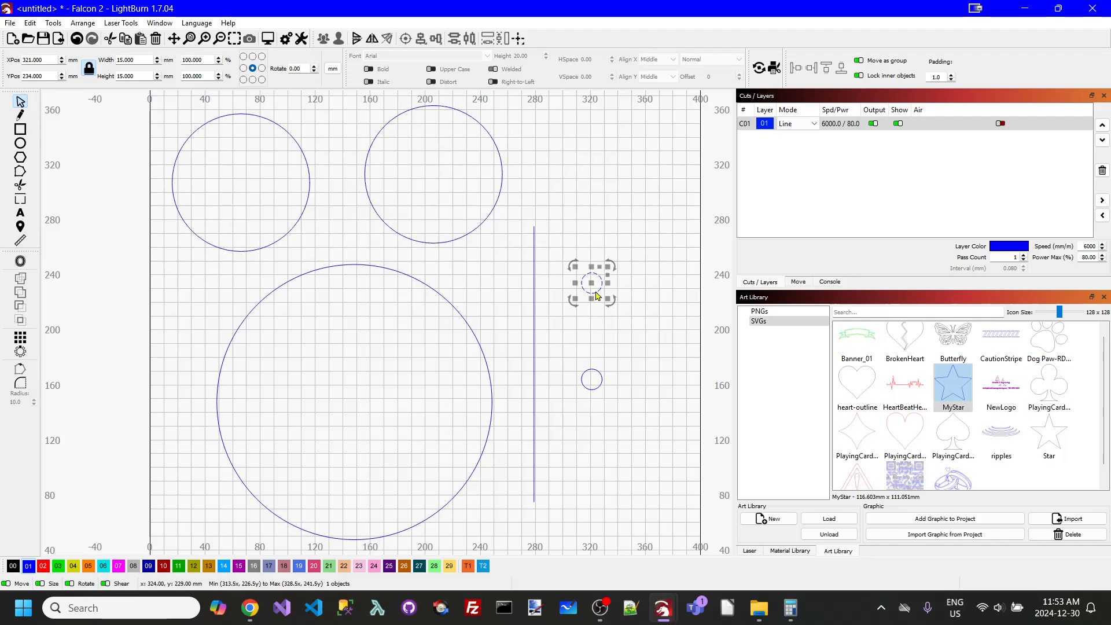
left_click(597, 390)
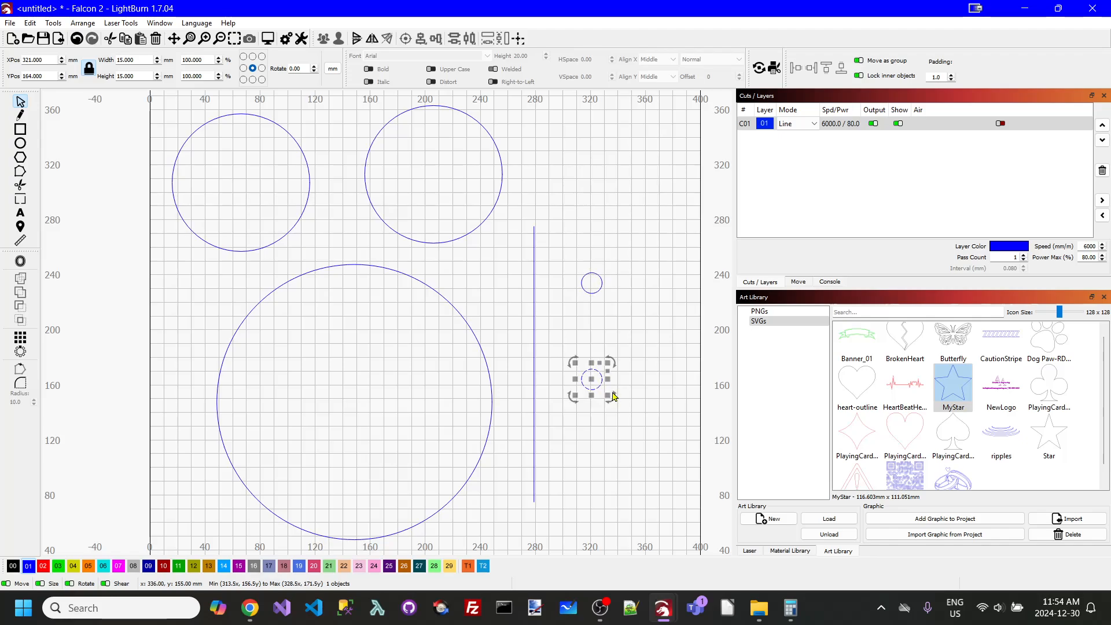
left_click(534, 287)
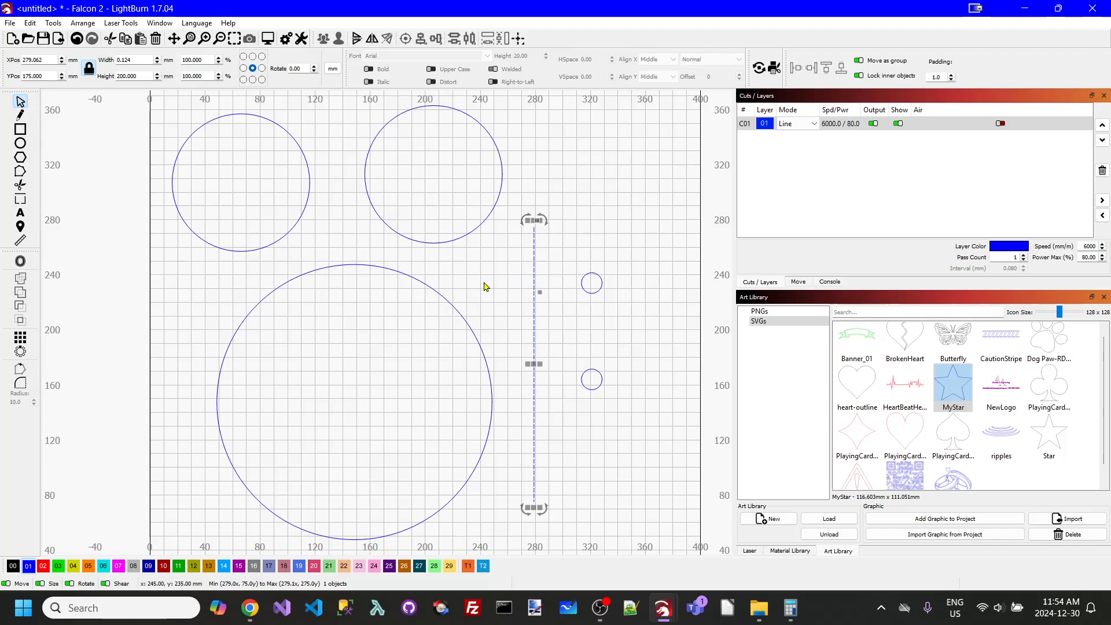
- Move the upper-left 100 mm circle inside the 200 mm circle and centre it left-to-right on the large circle
left_click(308, 178)
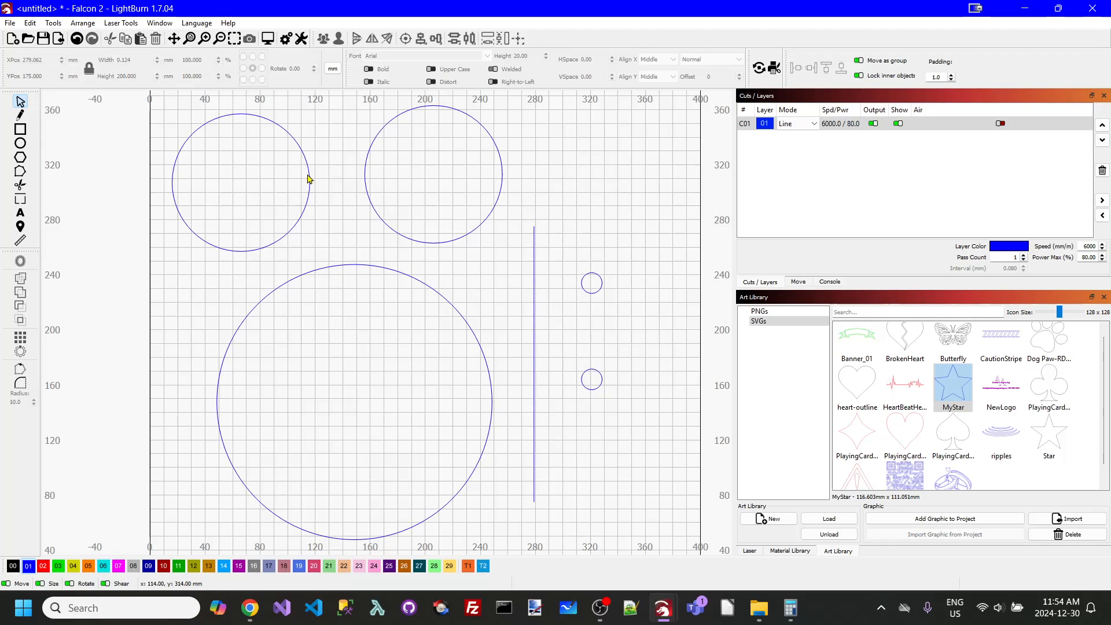
left_click(311, 179)
left_click_drag(241, 183, 342, 357)
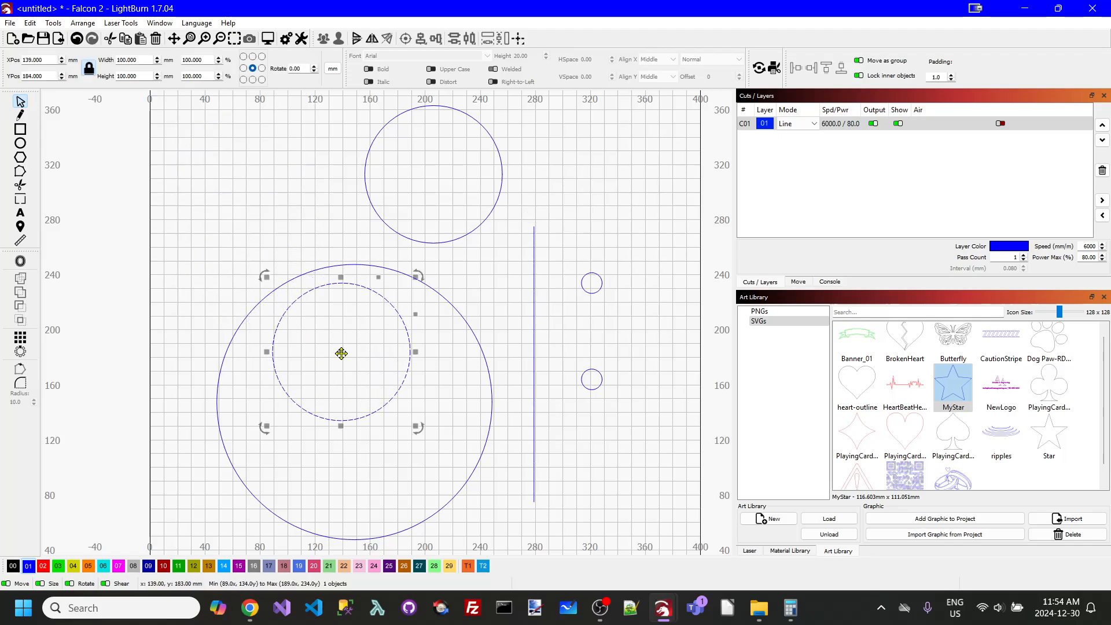
left_click(455, 312, "shift")
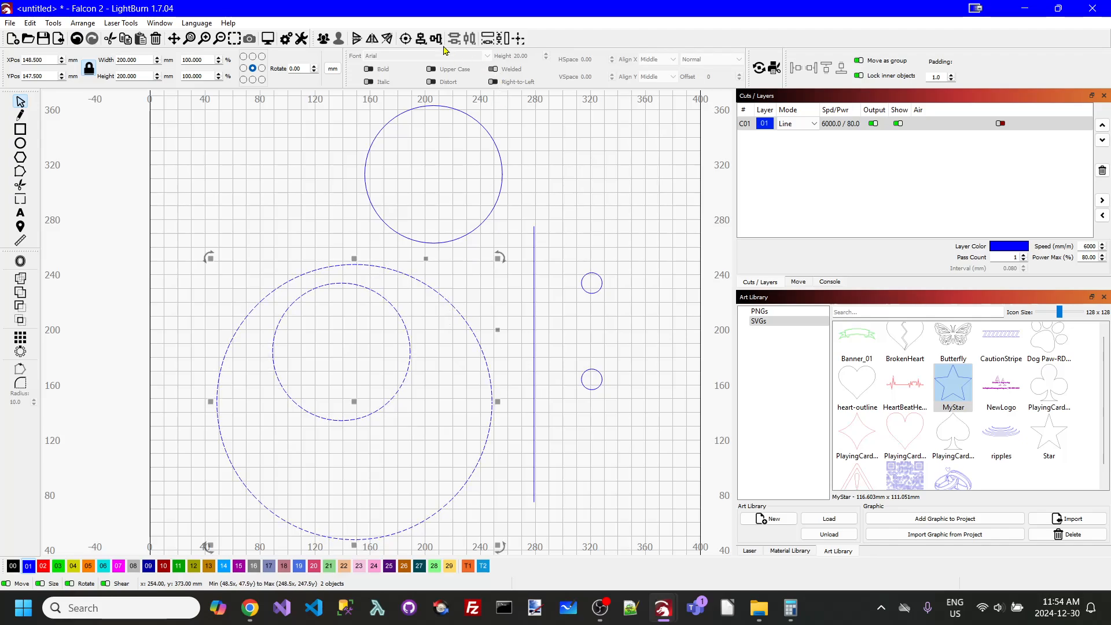
left_click(425, 45)
left_click(444, 68)
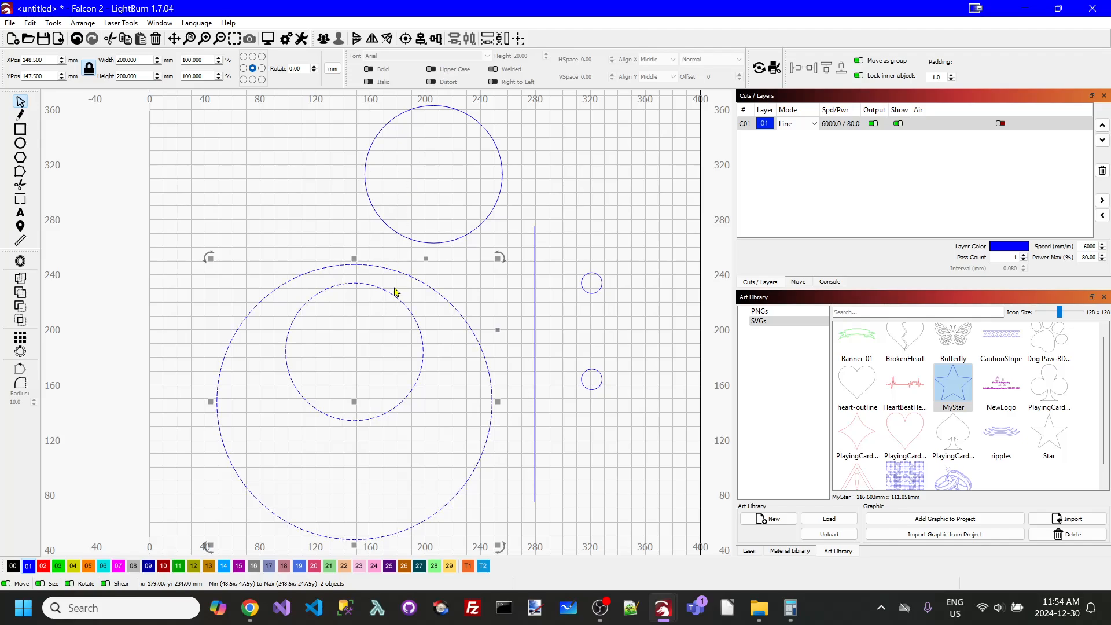
left_click(553, 187)
- Align the top edge of the inner 100 mm circle with the top edge of the 200 mm circle
left_click(396, 299)
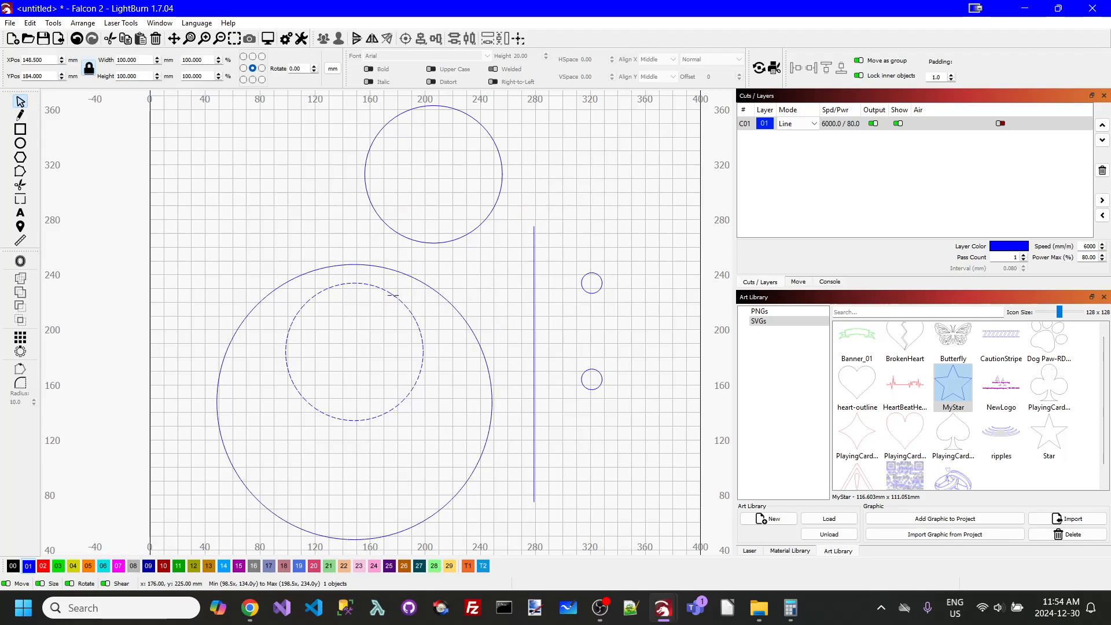
left_click(442, 302, "shift")
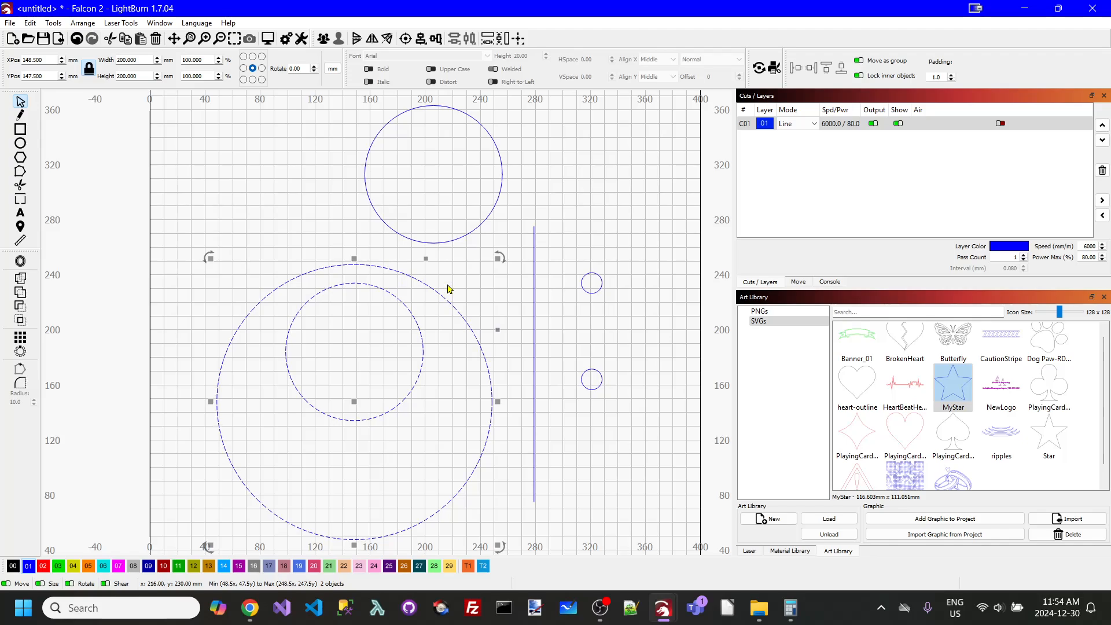
left_click(440, 44)
left_click(478, 54)
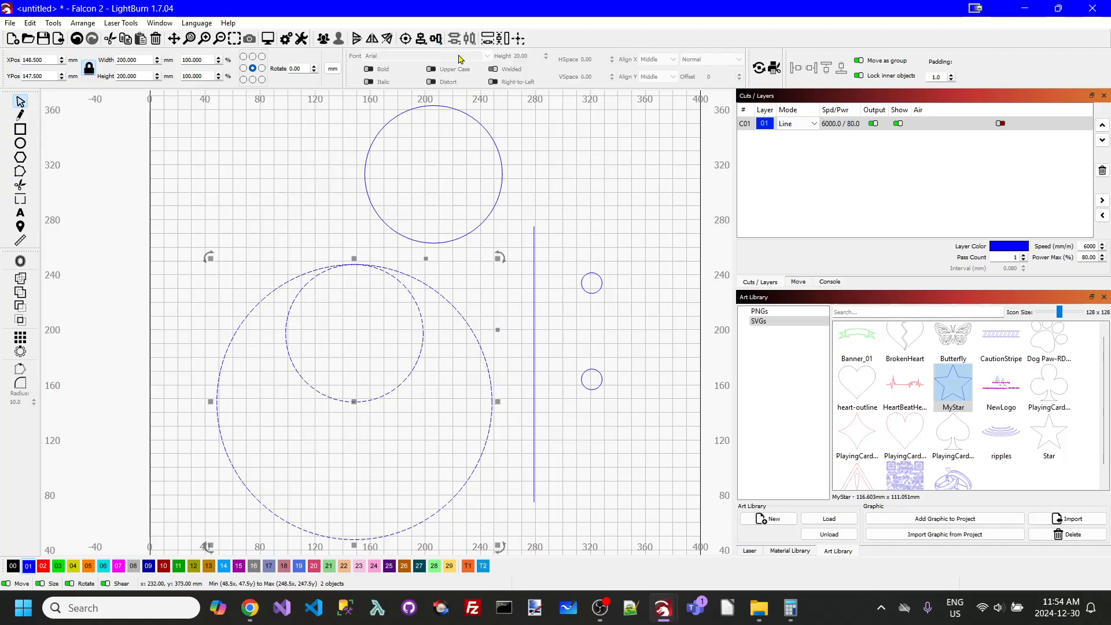
left_click(602, 149)
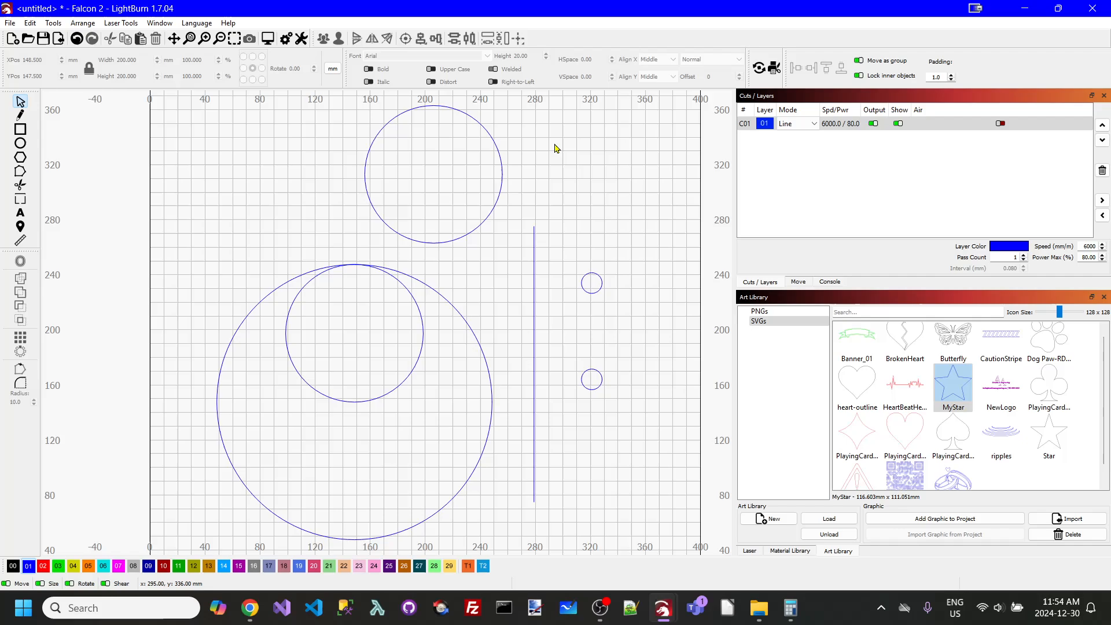
- Centre the remaining outside 100 mm circle left-to-right on the 200 mm circle
left_click(501, 160)
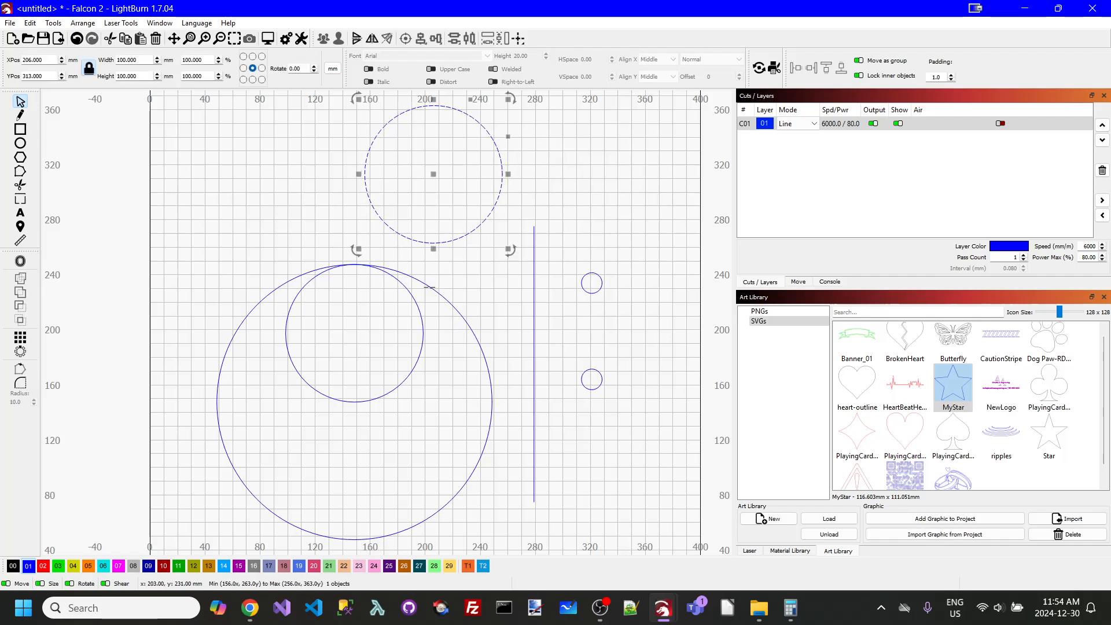
left_click(430, 286, "shift")
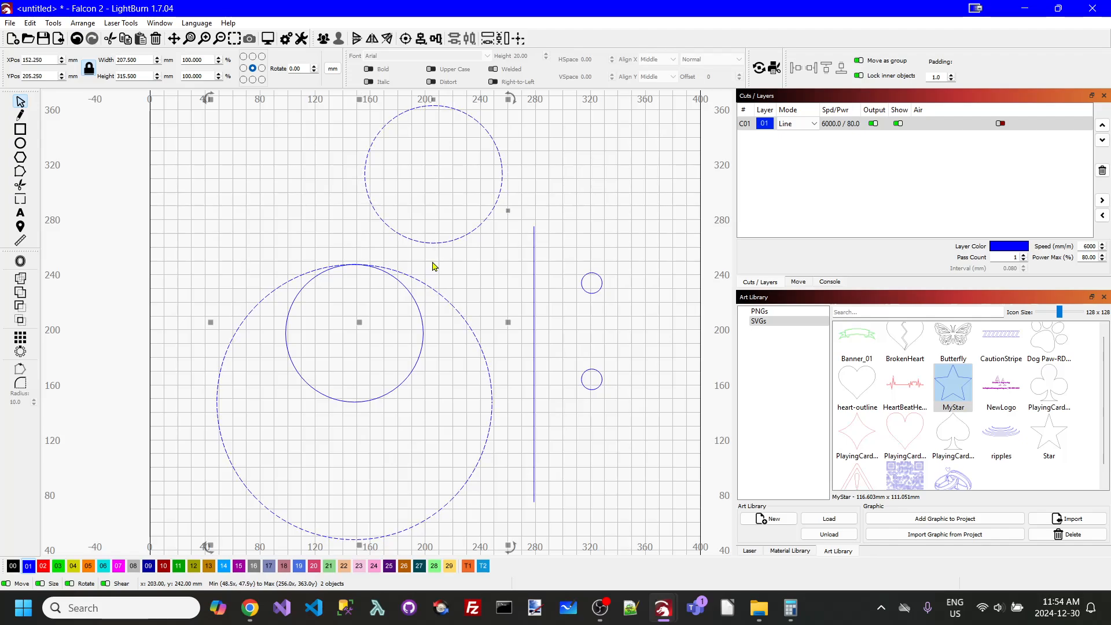
left_click(423, 42)
left_click(461, 69)
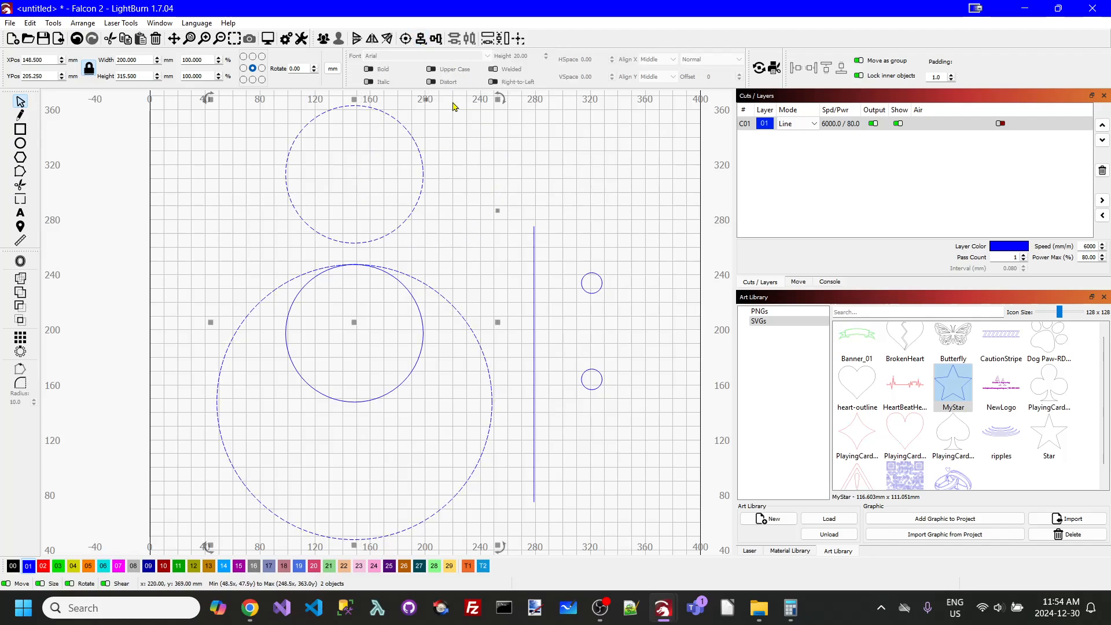
left_click(459, 152)
- Align the bottom edge of the 100 mm circle above the large circle with the large circle's bottom edge
left_click(422, 172)
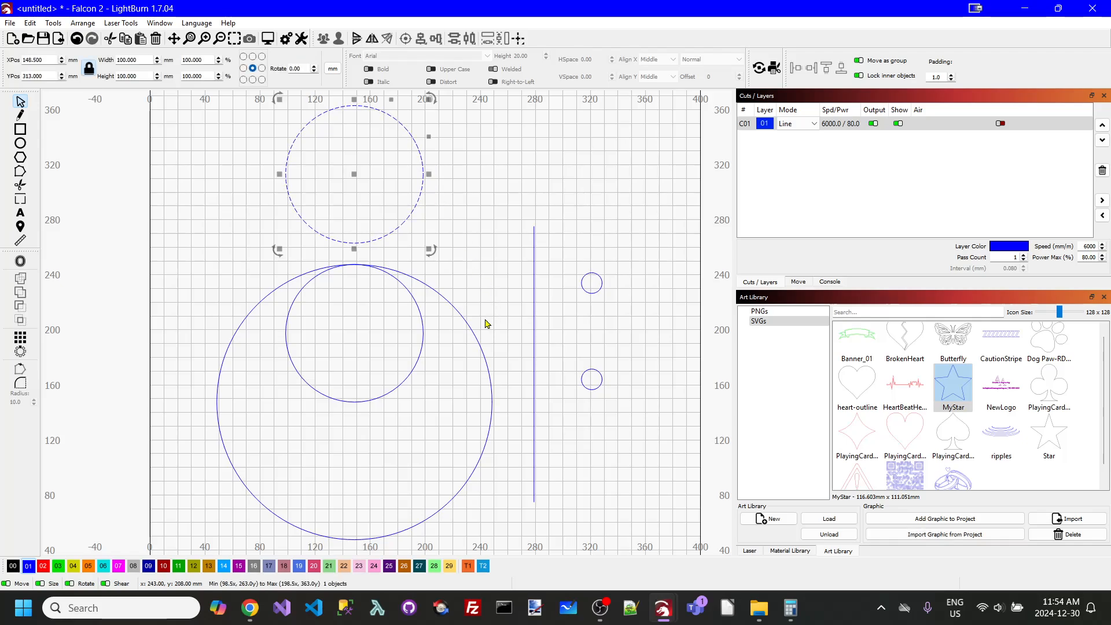
left_click(476, 336, "shift")
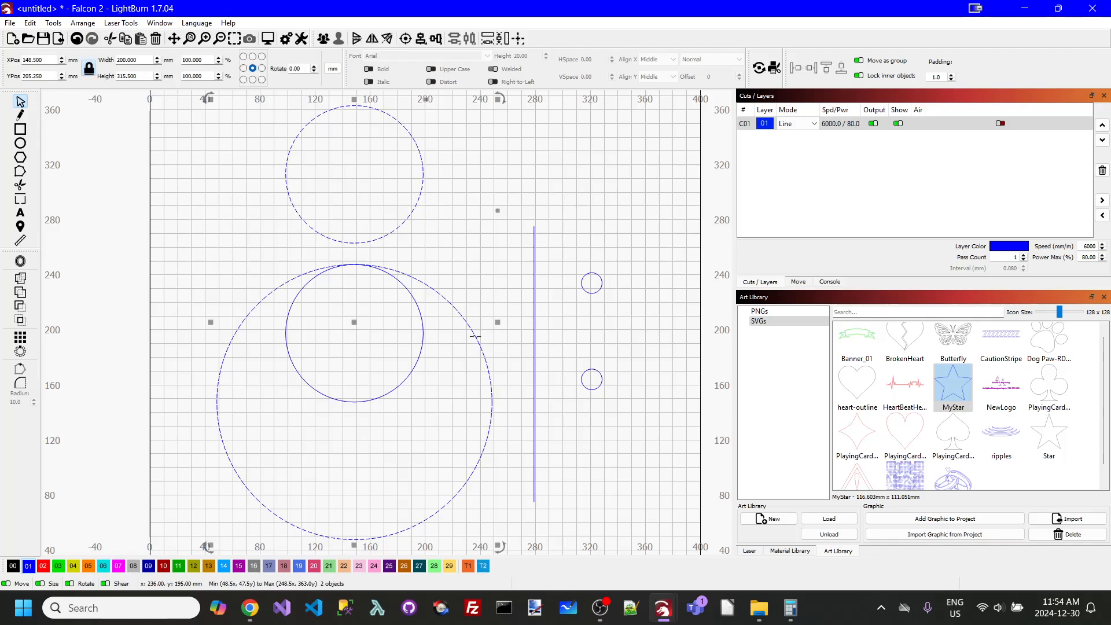
left_click(437, 39)
left_click(455, 85)
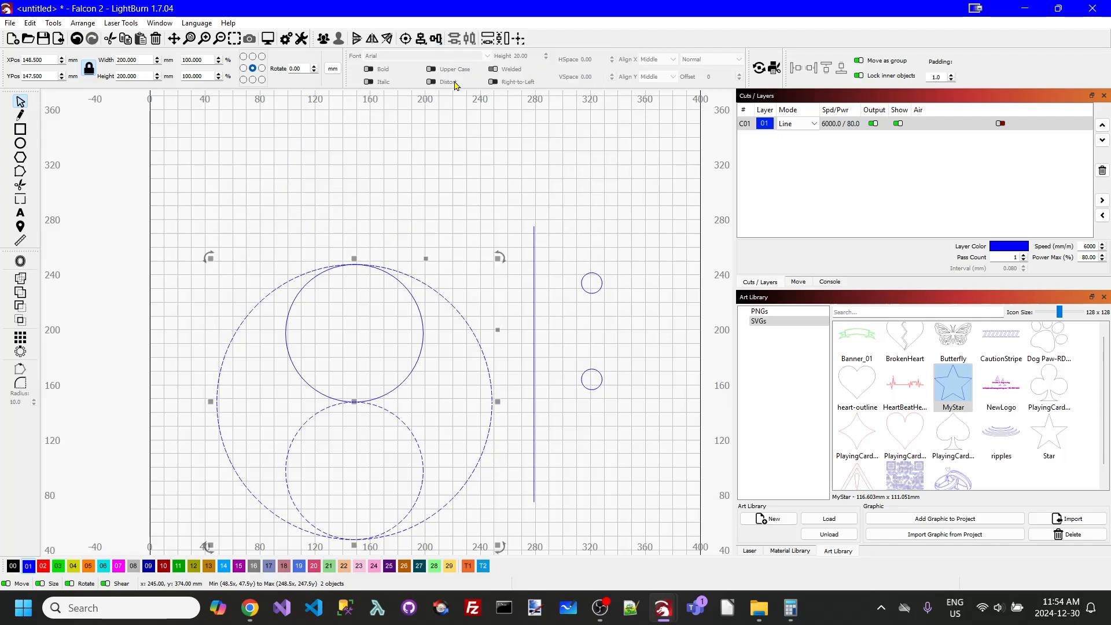
left_click(503, 121)
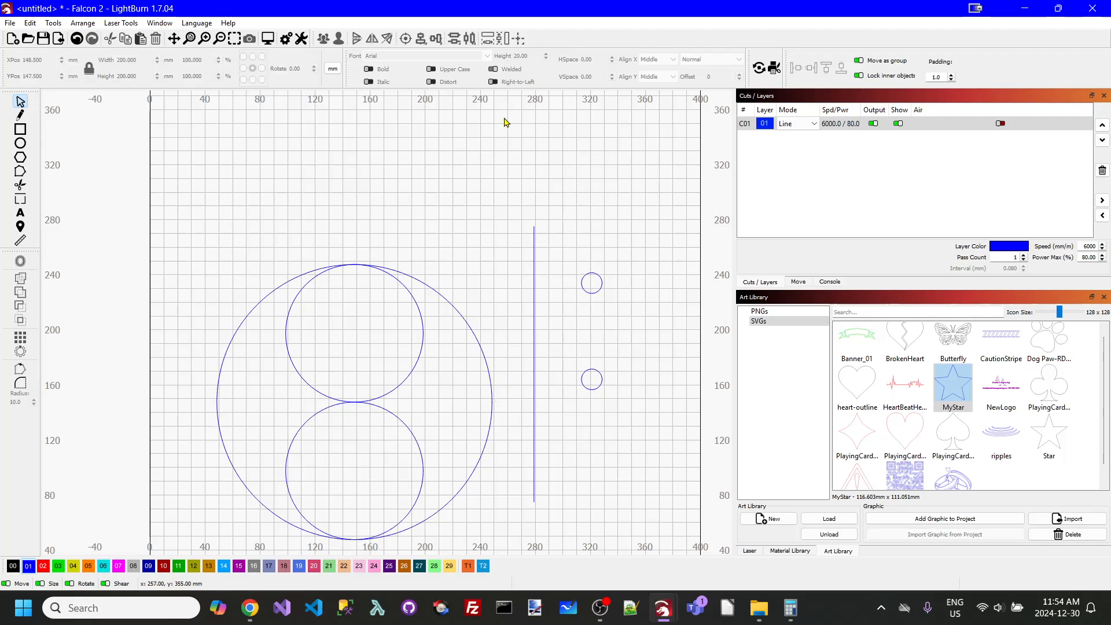
- Centre the 200 mm vertical line within the large circle, both horizontally and vertically
left_click(534, 295)
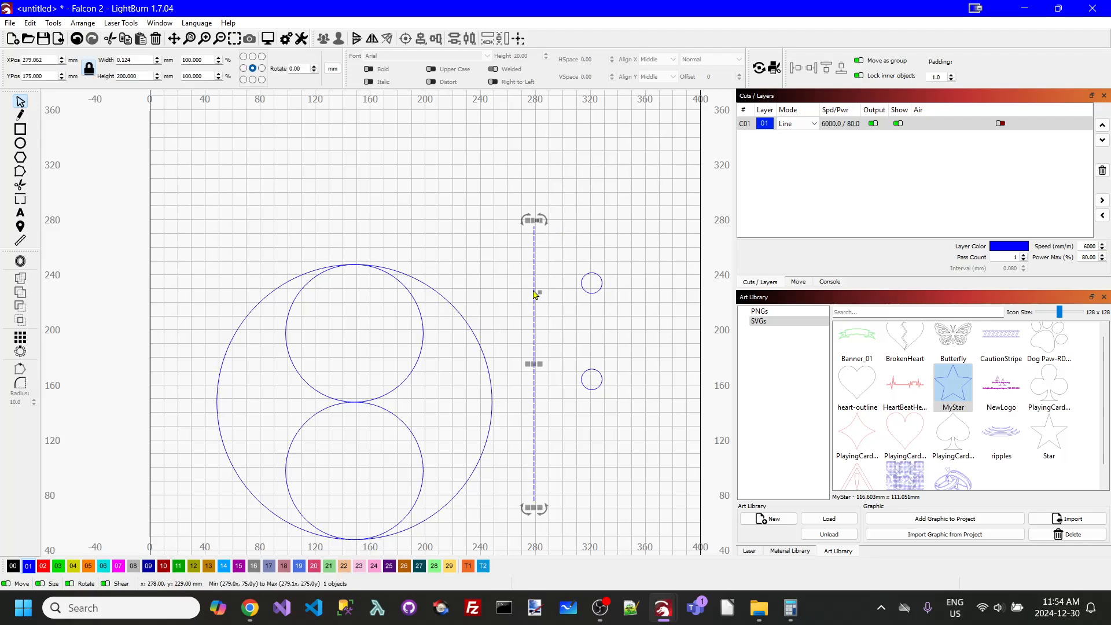
left_click(457, 313, "shift")
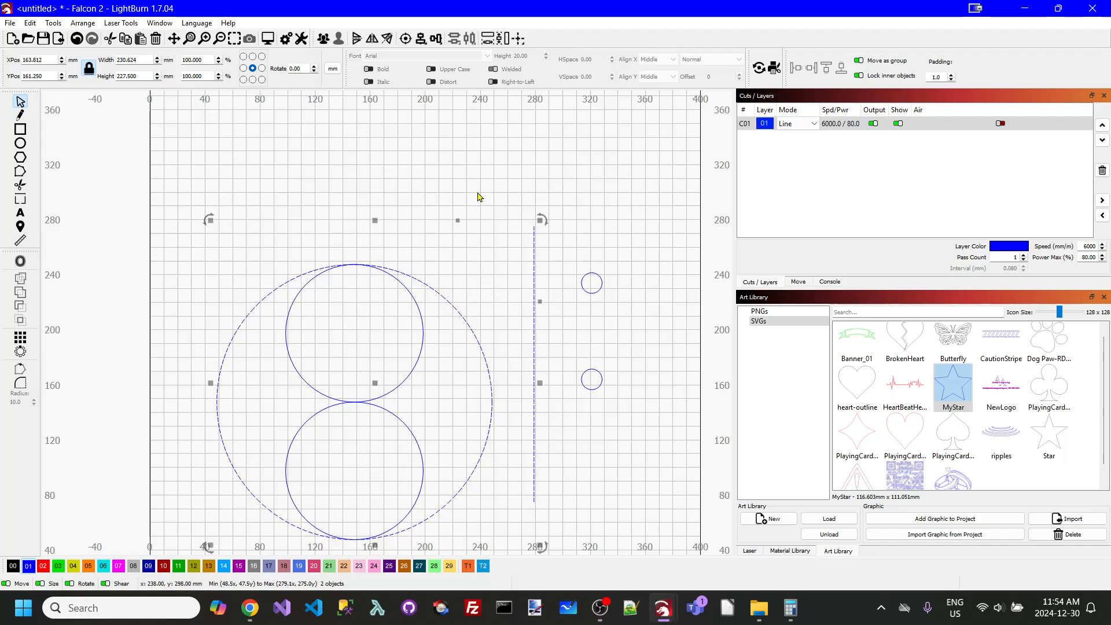
left_click(406, 39)
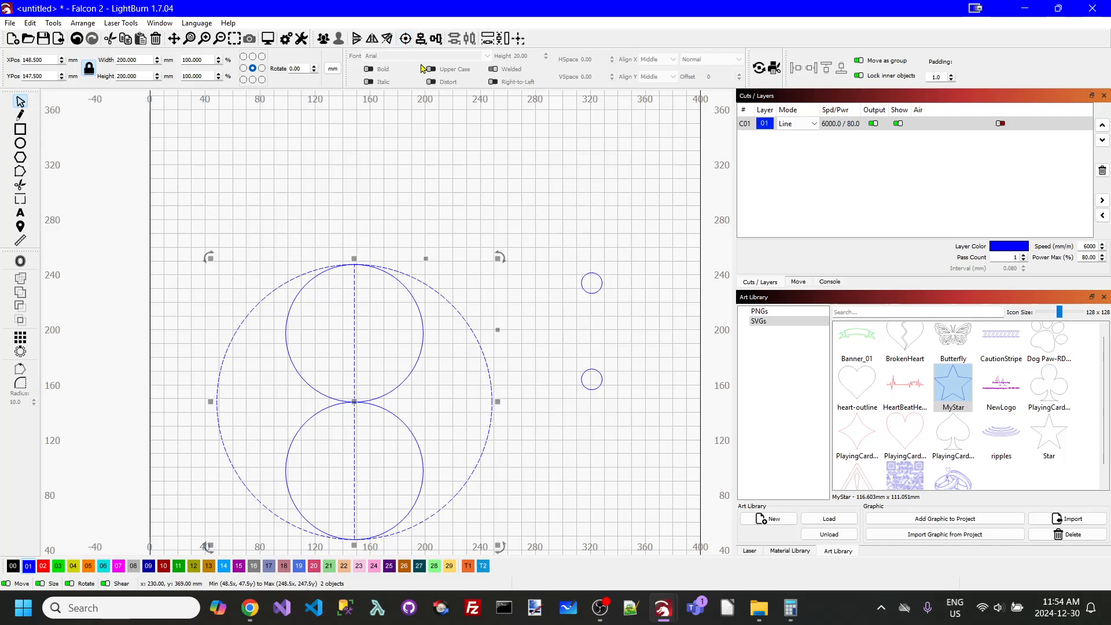
left_click(505, 148)
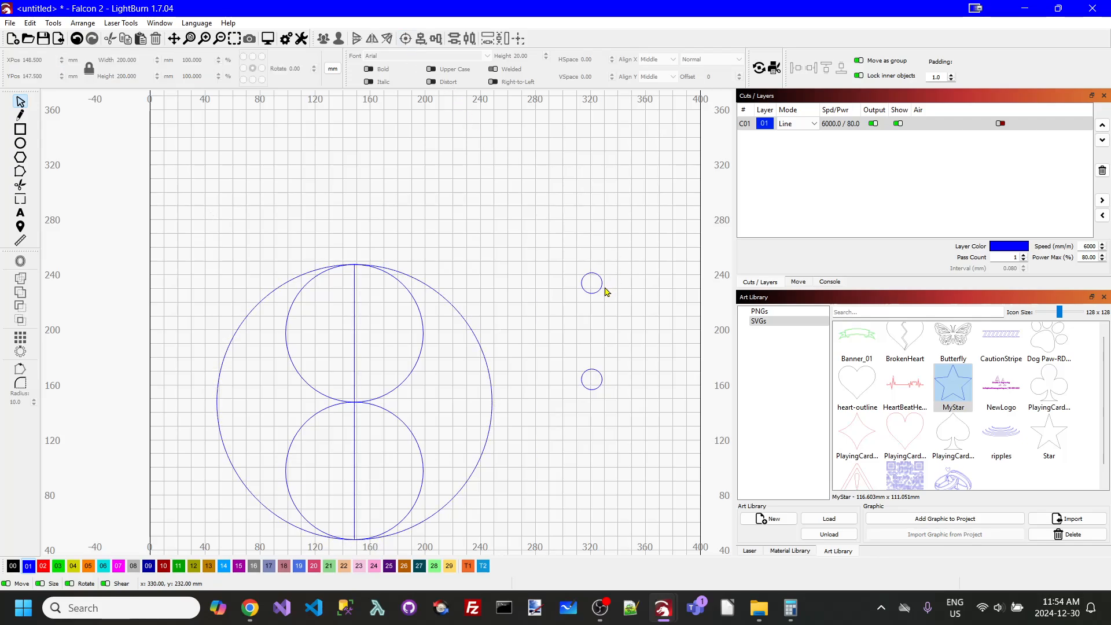
- Centre the upper 15 mm circle inside the upper 100 mm circle
left_click(600, 290)
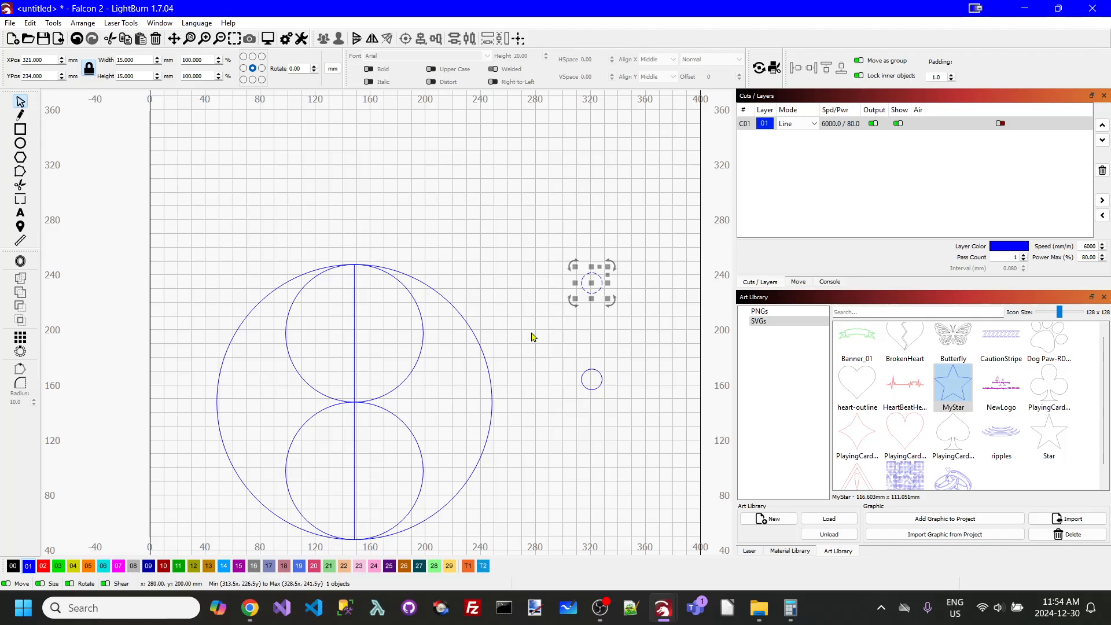
left_click(423, 341, "shift")
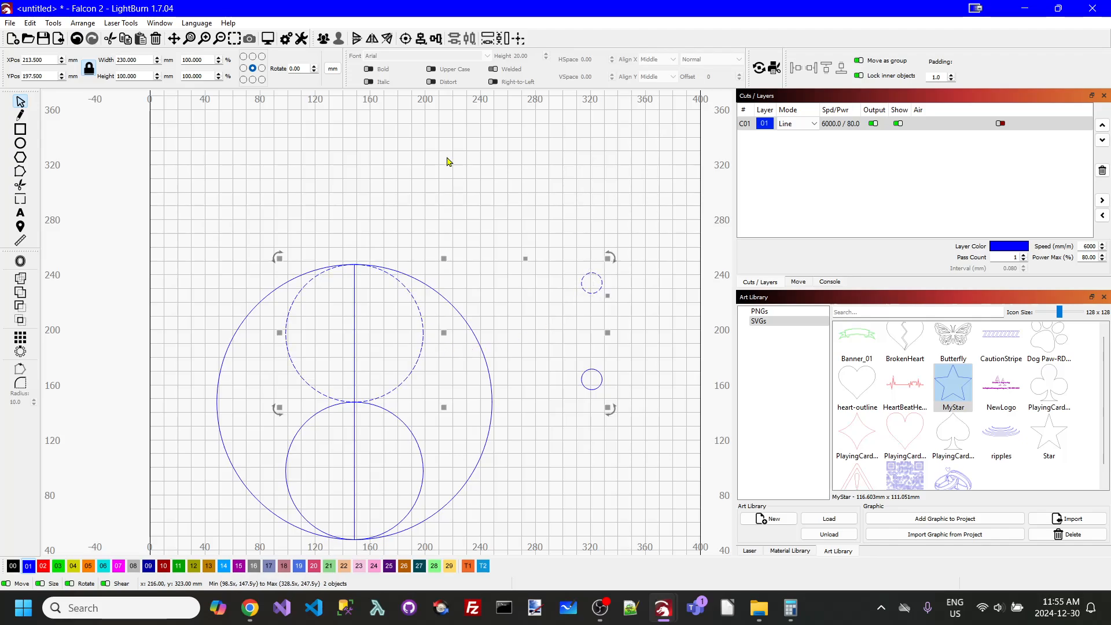
left_click(403, 39)
left_click(530, 228)
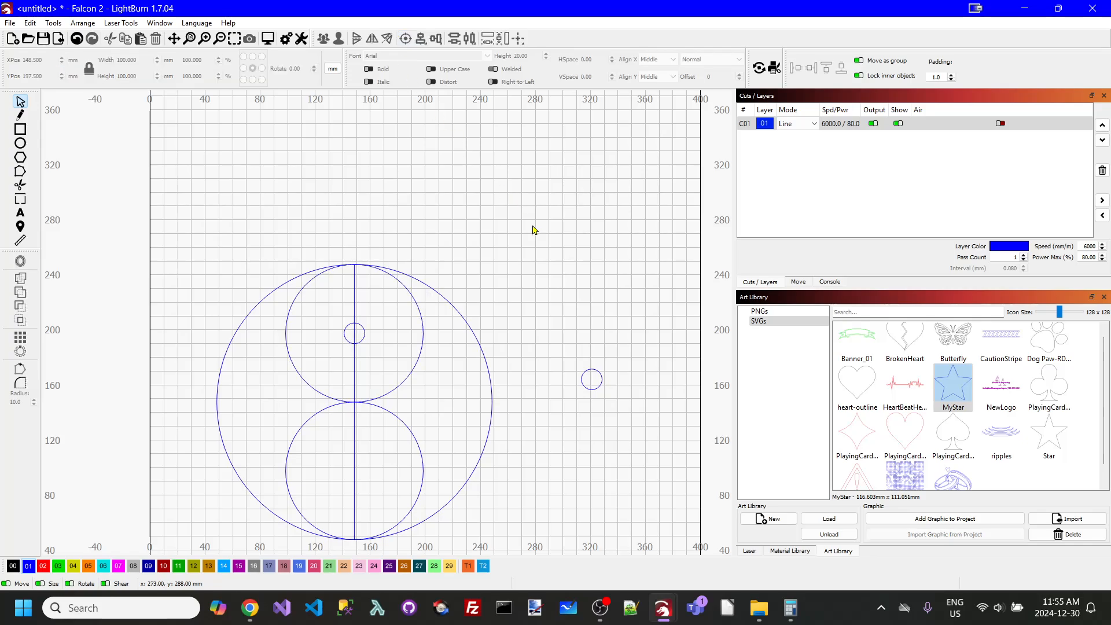
- Centre the remaining 15 mm circle inside the lower 100 mm circle
left_click(600, 388)
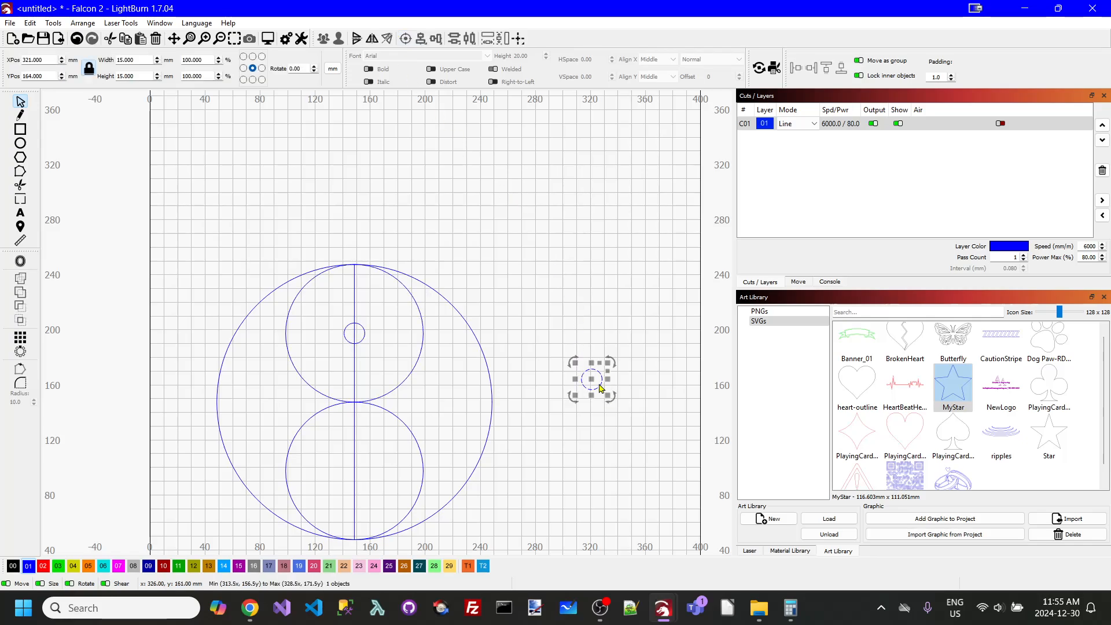
left_click(422, 462, "shift")
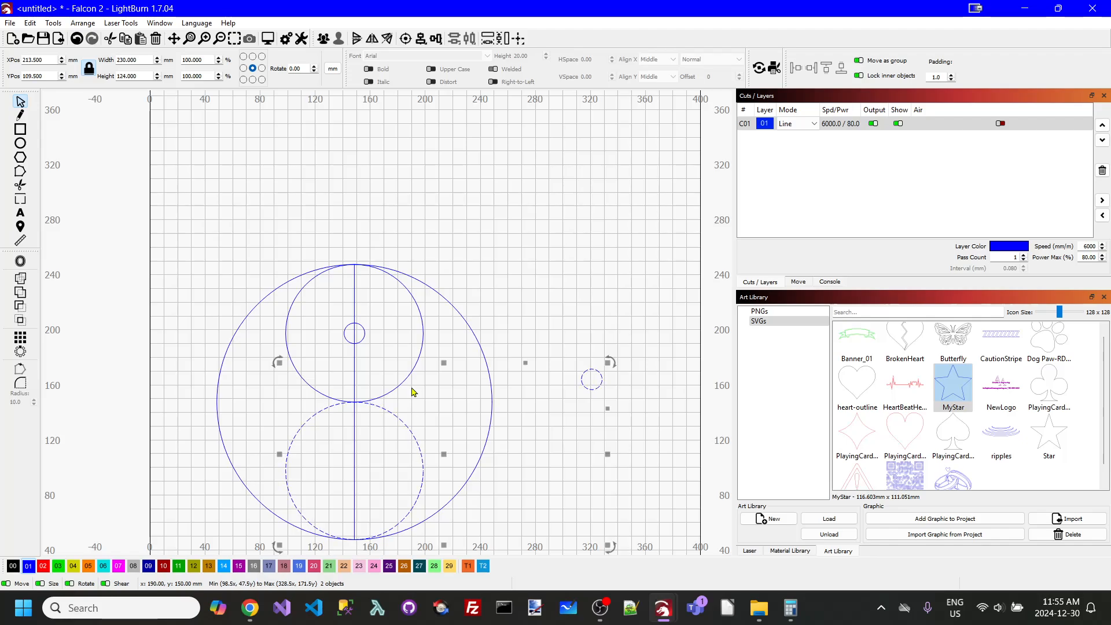
left_click(406, 38)
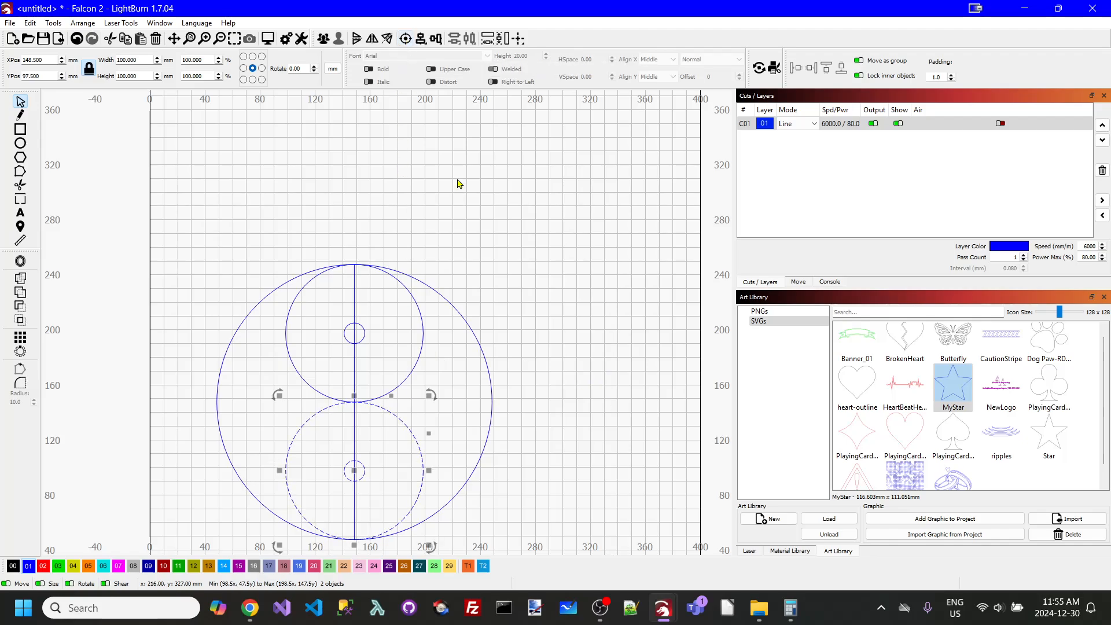
left_click(488, 243)
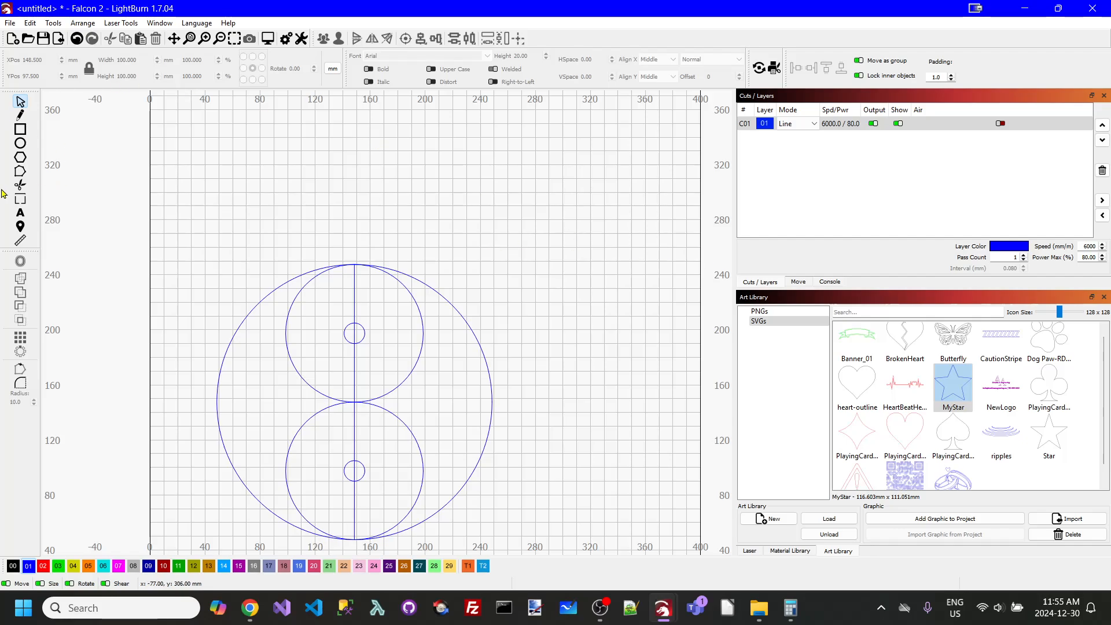
- Trim away the left half of the lower 100 mm circle and the right half of the upper 100 mm circle
left_click(20, 185)
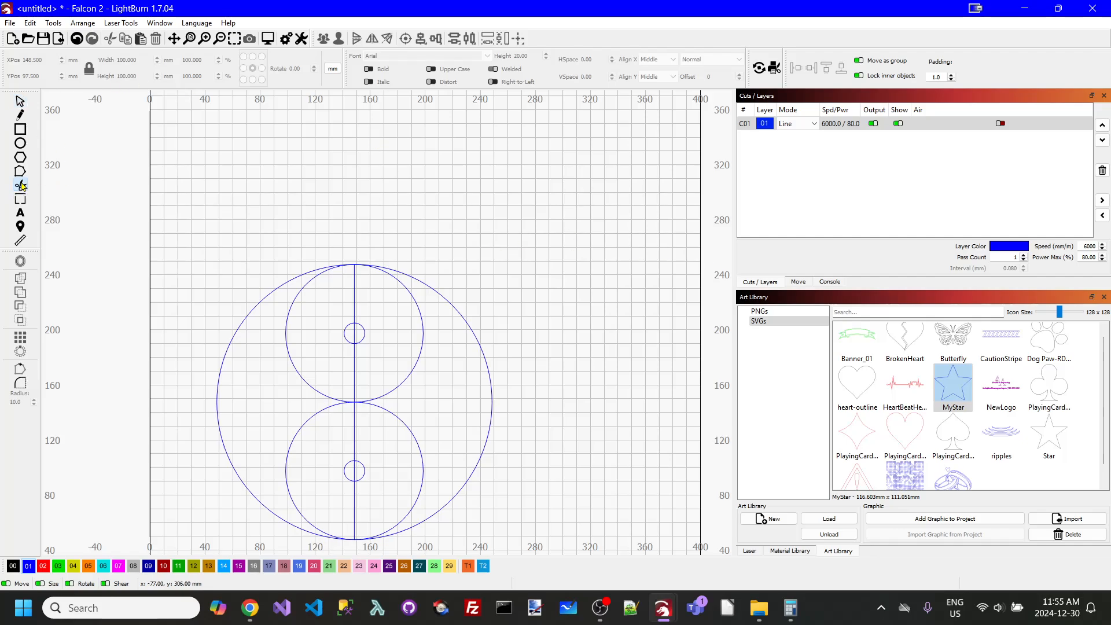
left_click(314, 418)
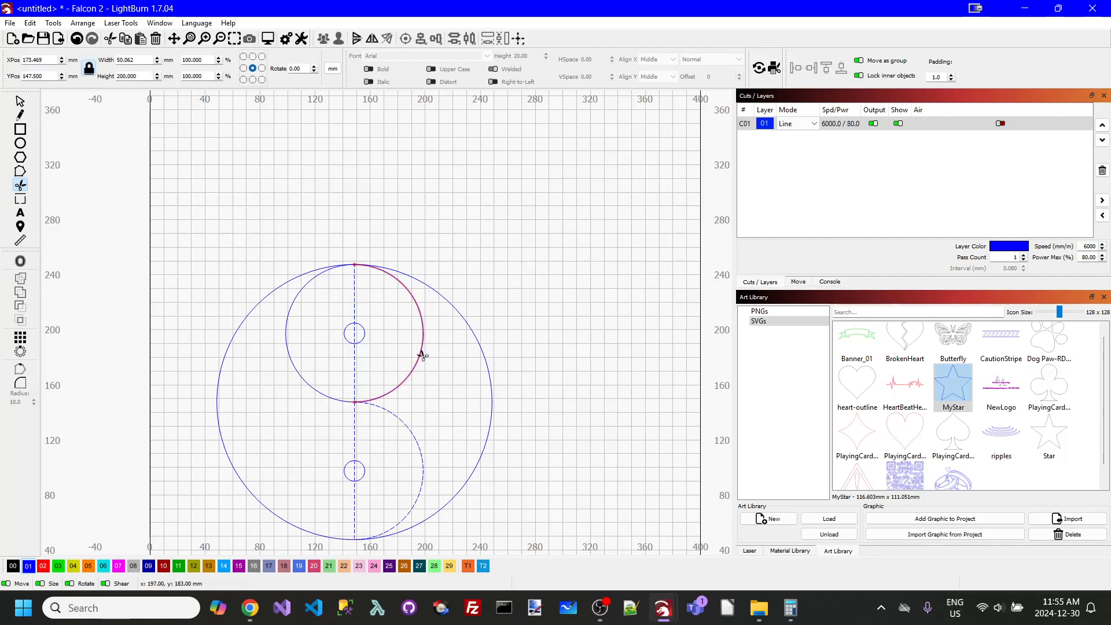
left_click(423, 356)
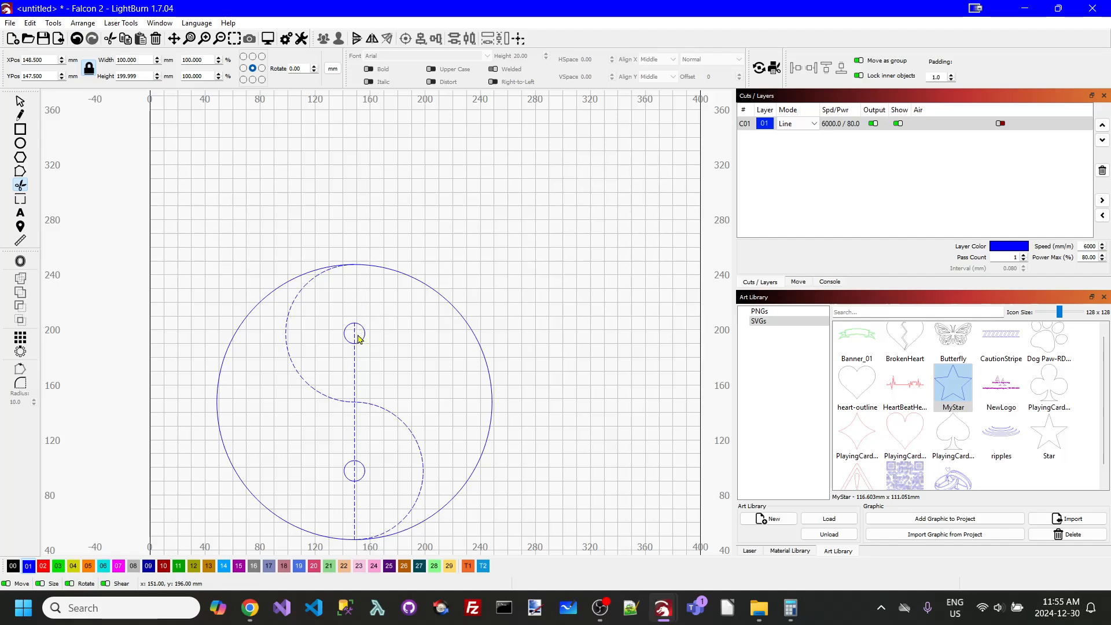
- Trim away the remaining vertical line segments between the two halves of the S-curve, and clear the selection
left_click(351, 370)
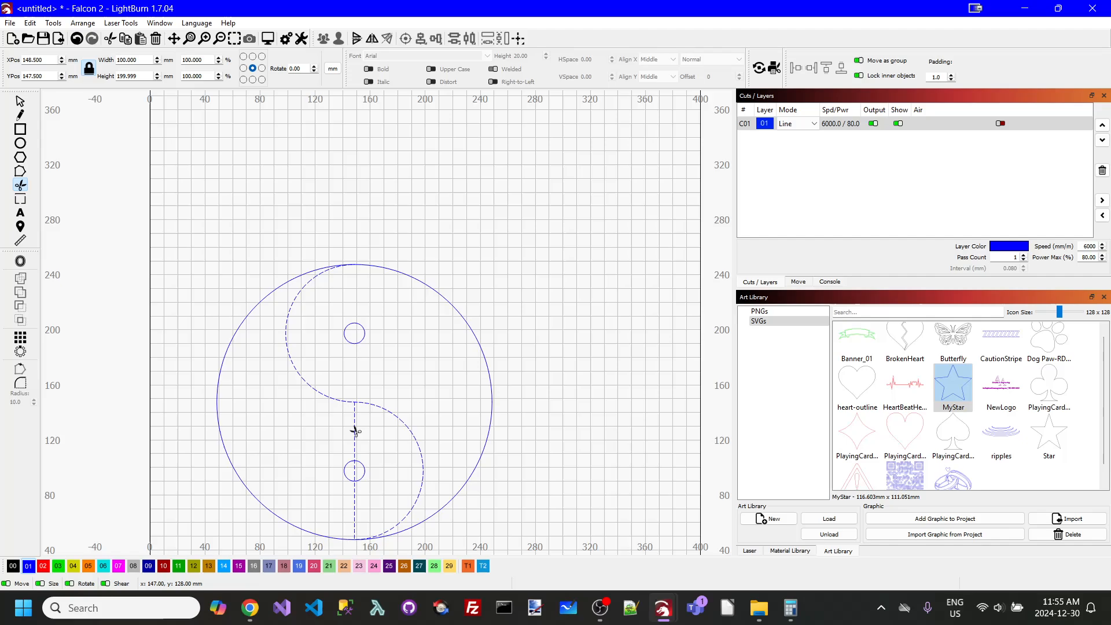
left_click(355, 474)
left_click(21, 102)
left_click(441, 215)
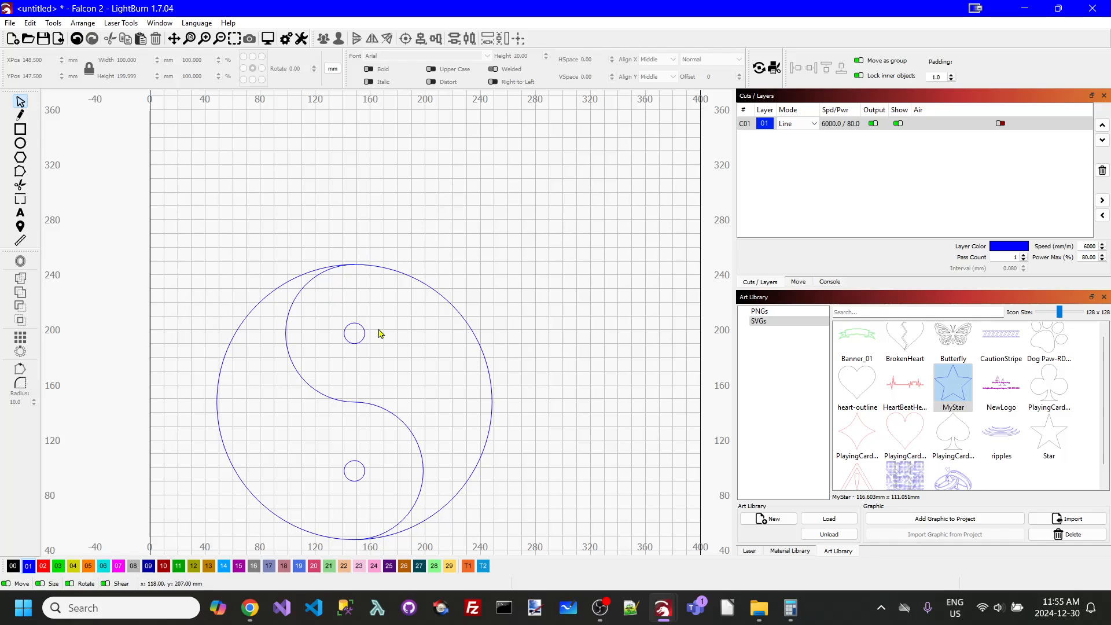
- Select the S-curve and the outer circle in turn to check that they are separate shapes
scroll(355, 265, "up", 3)
scroll(326, 397, "down", 2)
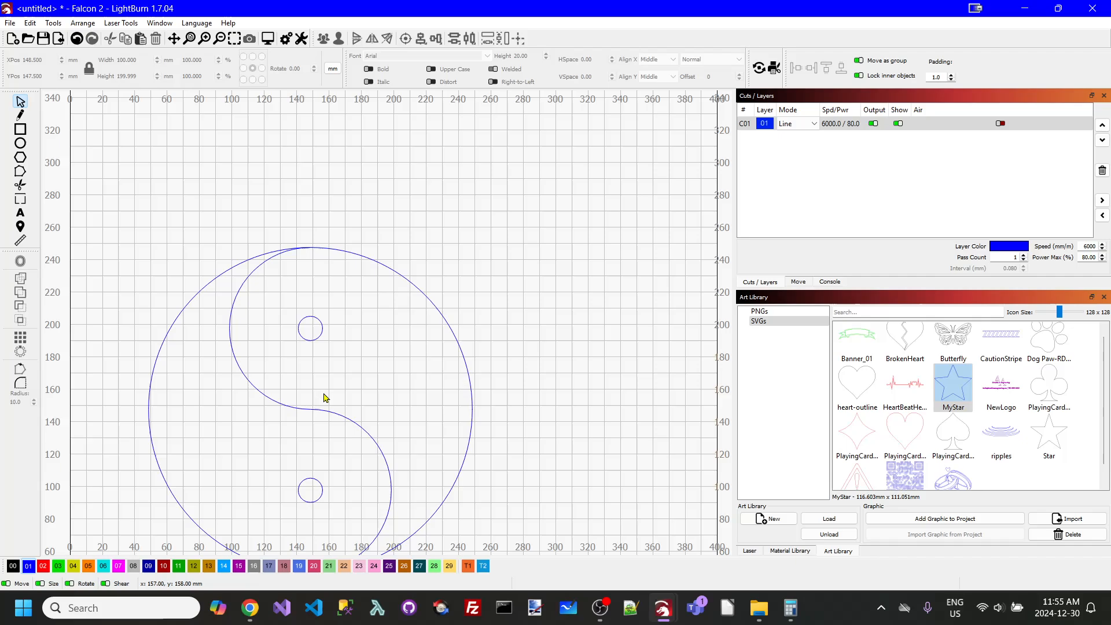
left_click(237, 370)
scroll(362, 390, "up", 1)
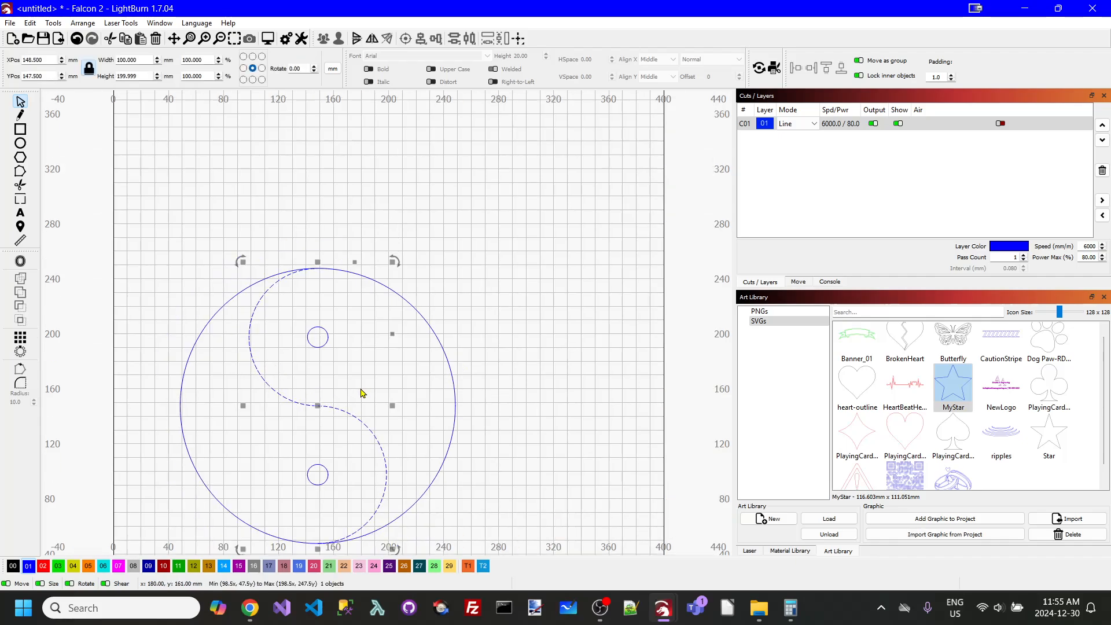
scroll(359, 405, "up", 1)
left_click(386, 242)
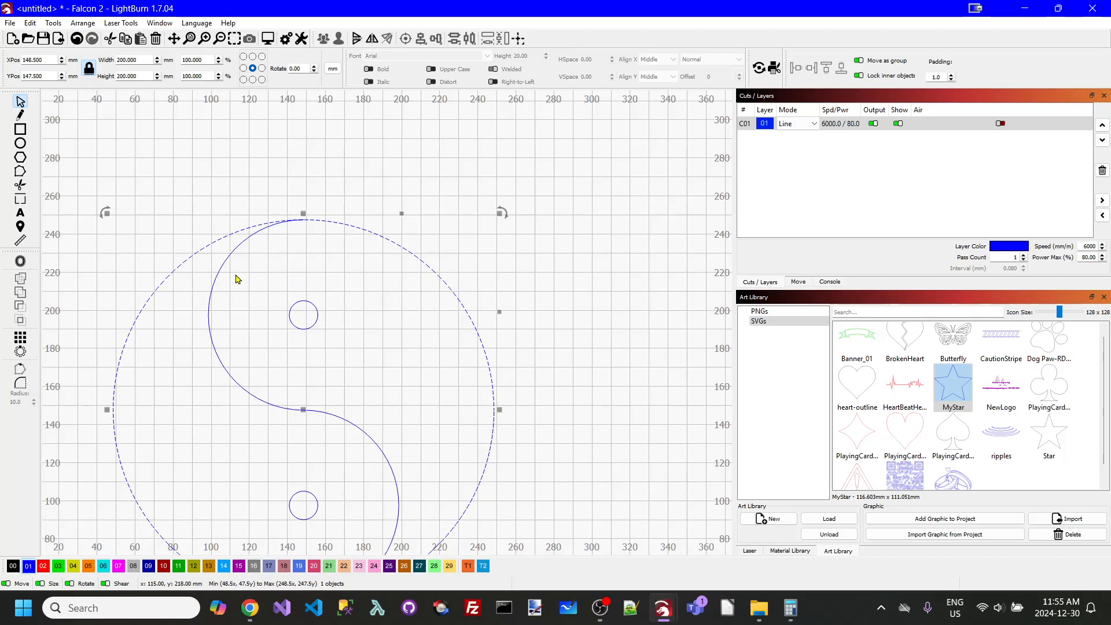
scroll(538, 236, "down", 2)
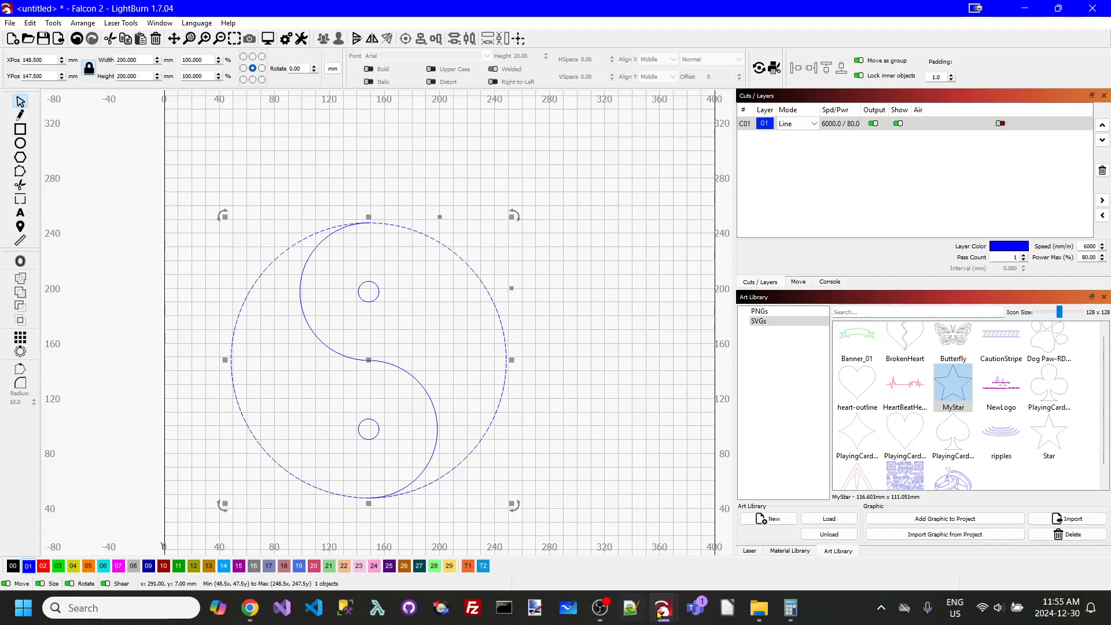
- Switch to the other LightBurn window with the filled yin-yang and set layer 01's mode to Line
mouse_move(661, 611)
left_click(705, 538)
scroll(426, 313, "up", 5)
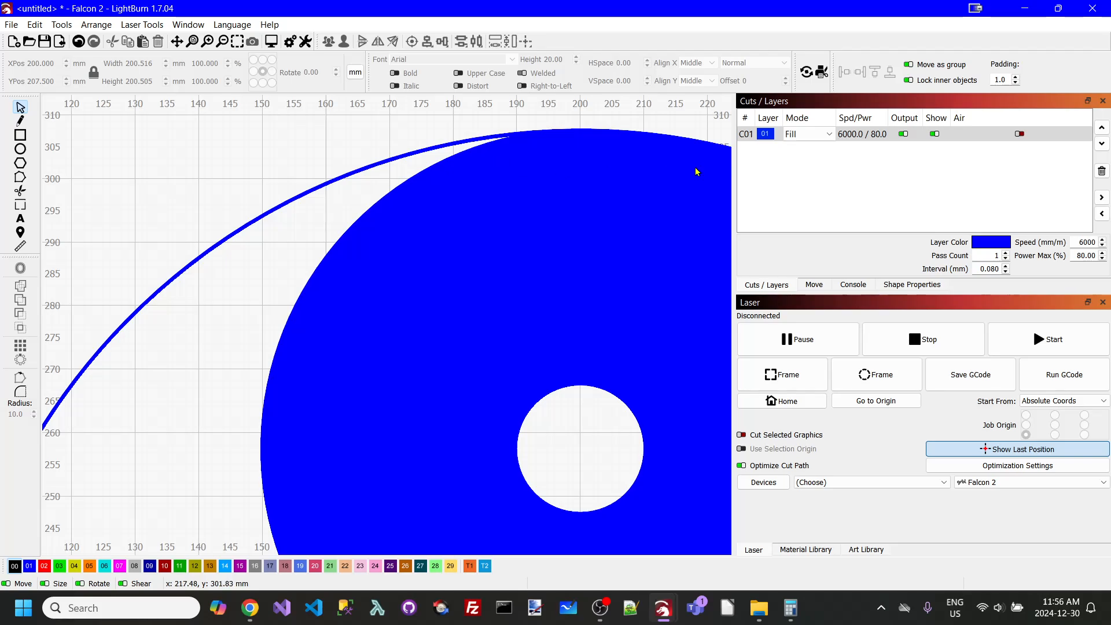
left_click(830, 136)
left_click(808, 146)
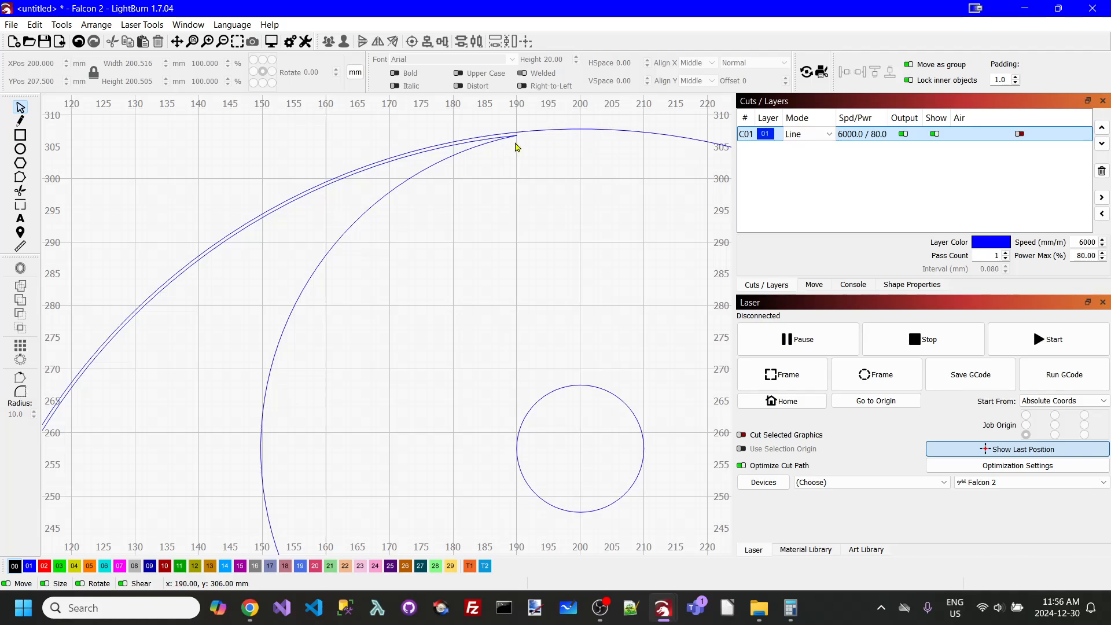
- Examine how the S-curve joins the double outline at the top and bottom of the finished yin-yang
scroll(465, 176, "down", 6)
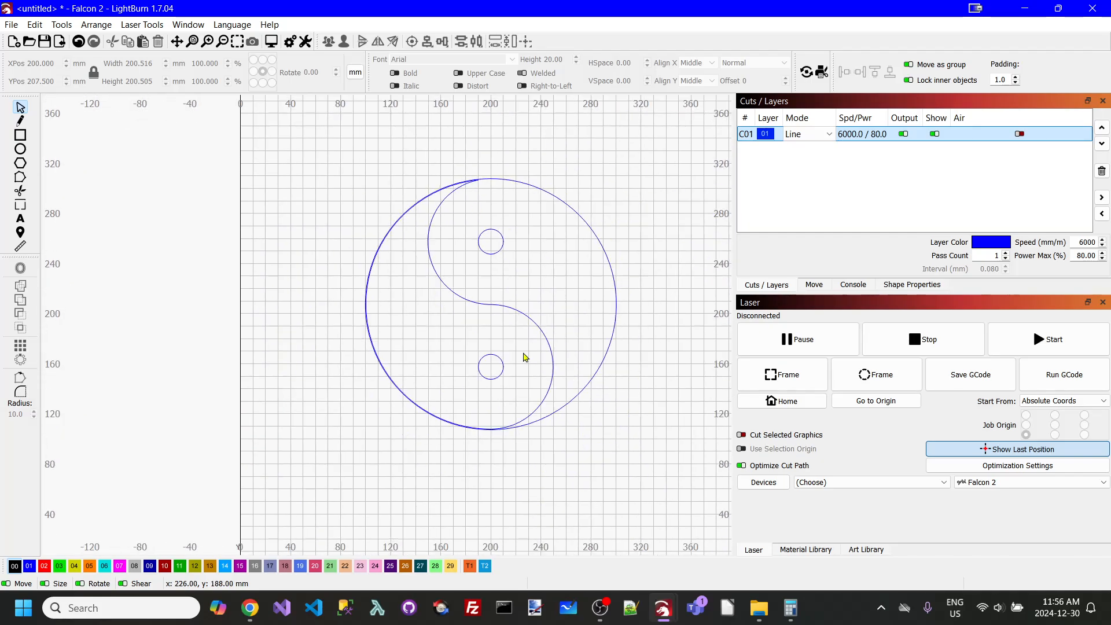
scroll(496, 419, "up", 8)
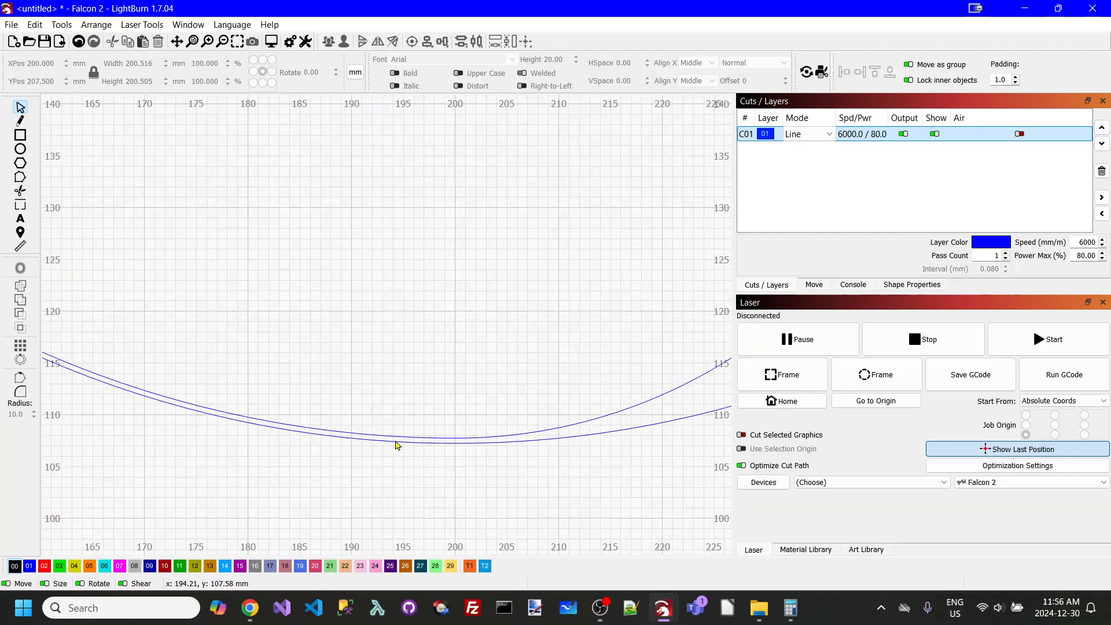
scroll(523, 425, "down", 5)
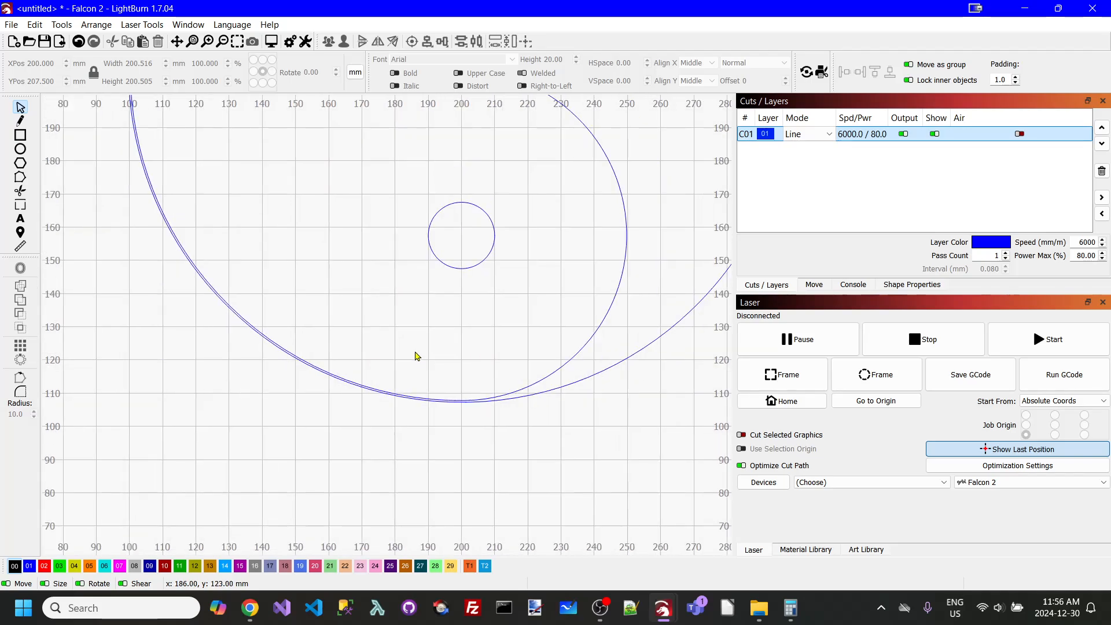
scroll(417, 356, "down", 2)
scroll(432, 376, "up", 3)
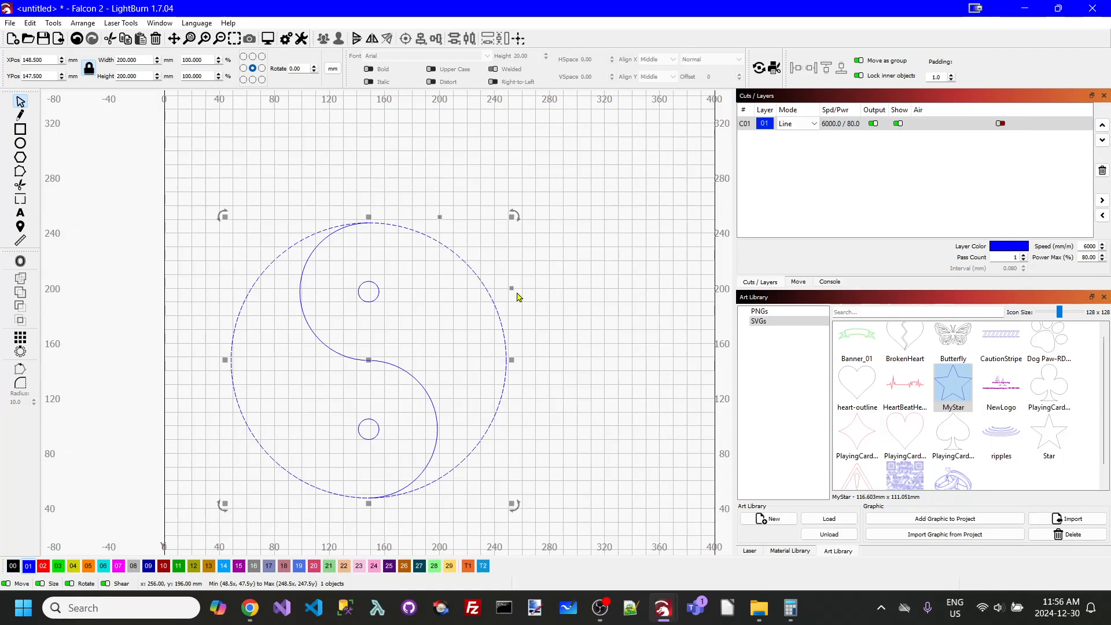
- Try an inward offset of 0.25 mm on the outer circle with the original deleted, and undo it
left_click(541, 258)
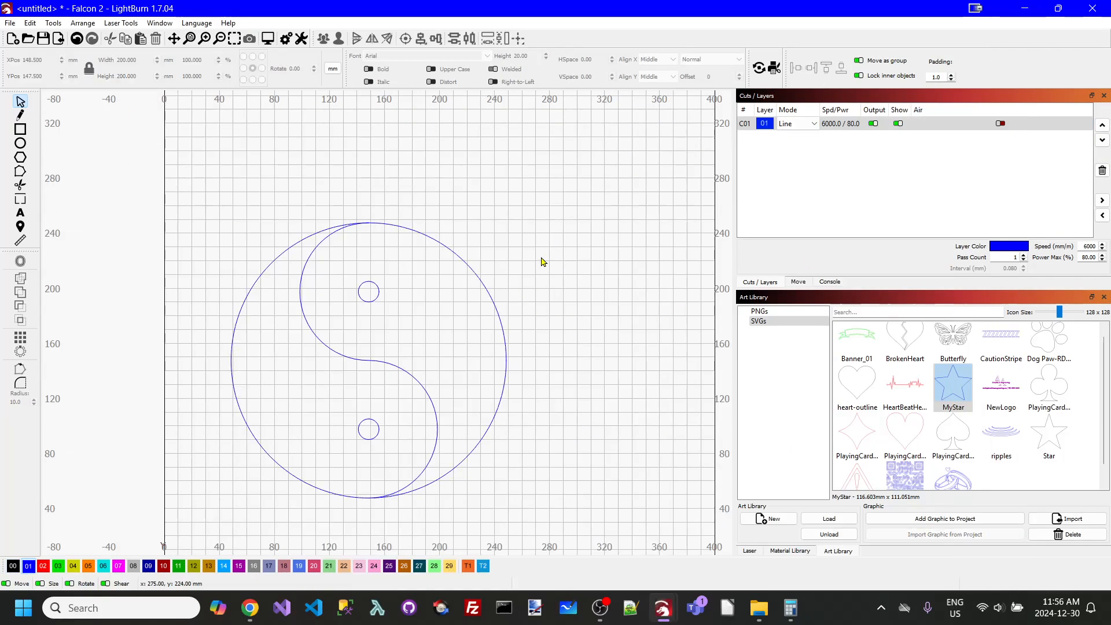
left_click(497, 316)
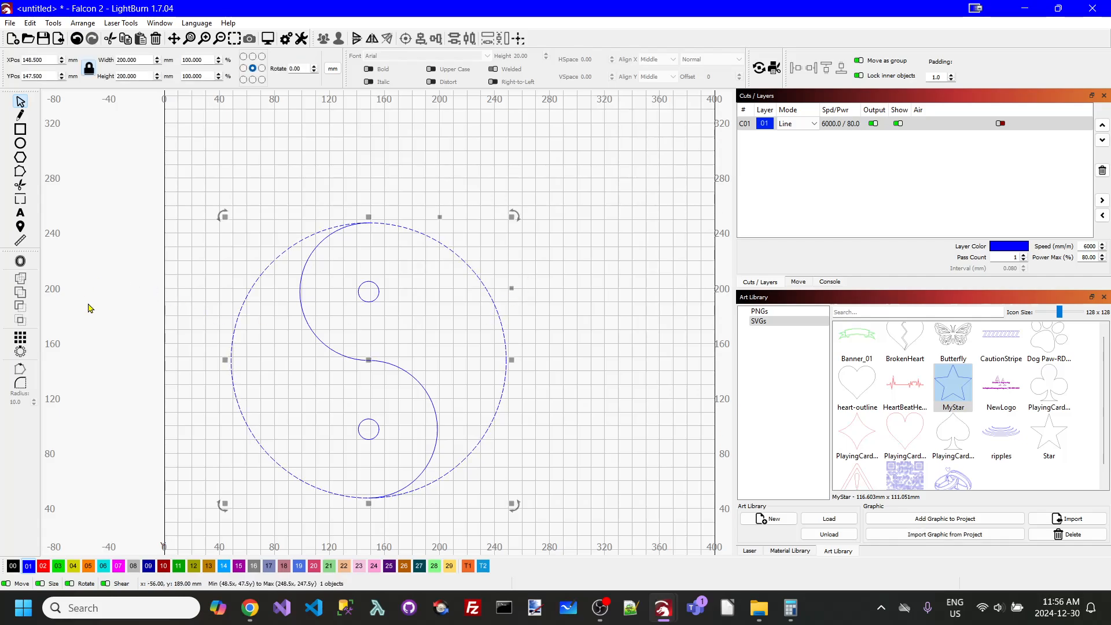
left_click(21, 261)
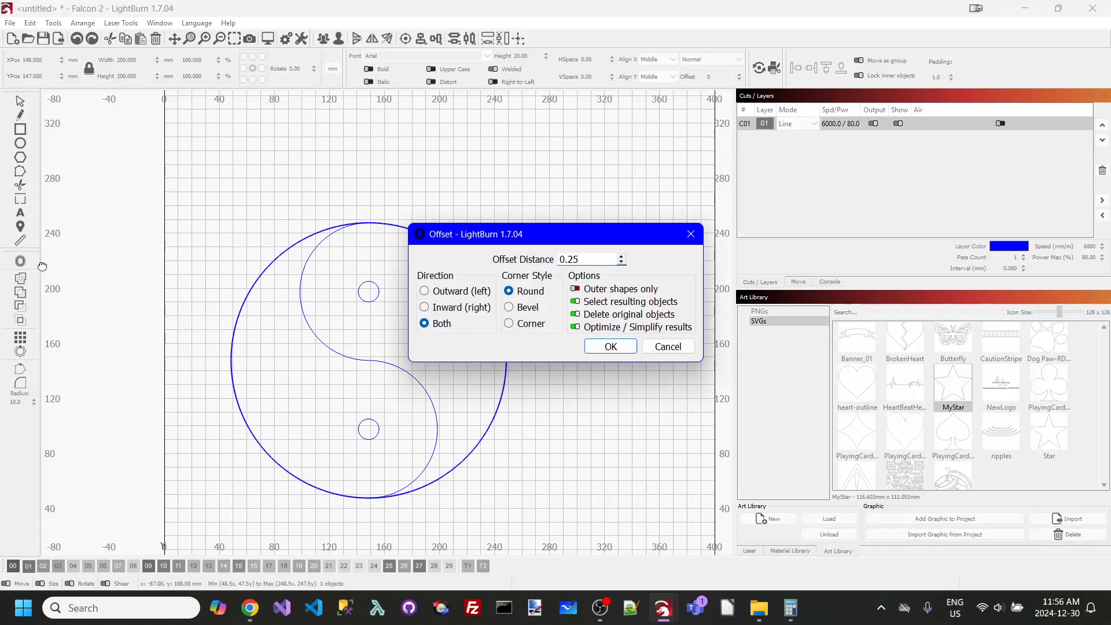
left_click(425, 308)
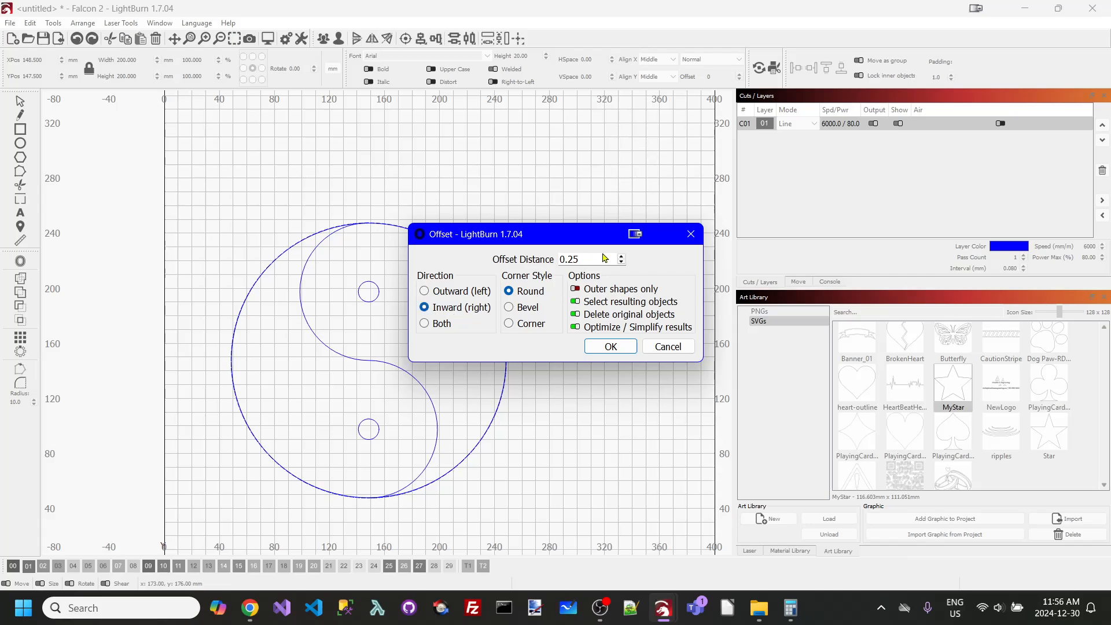
scroll(359, 236, "up", 7)
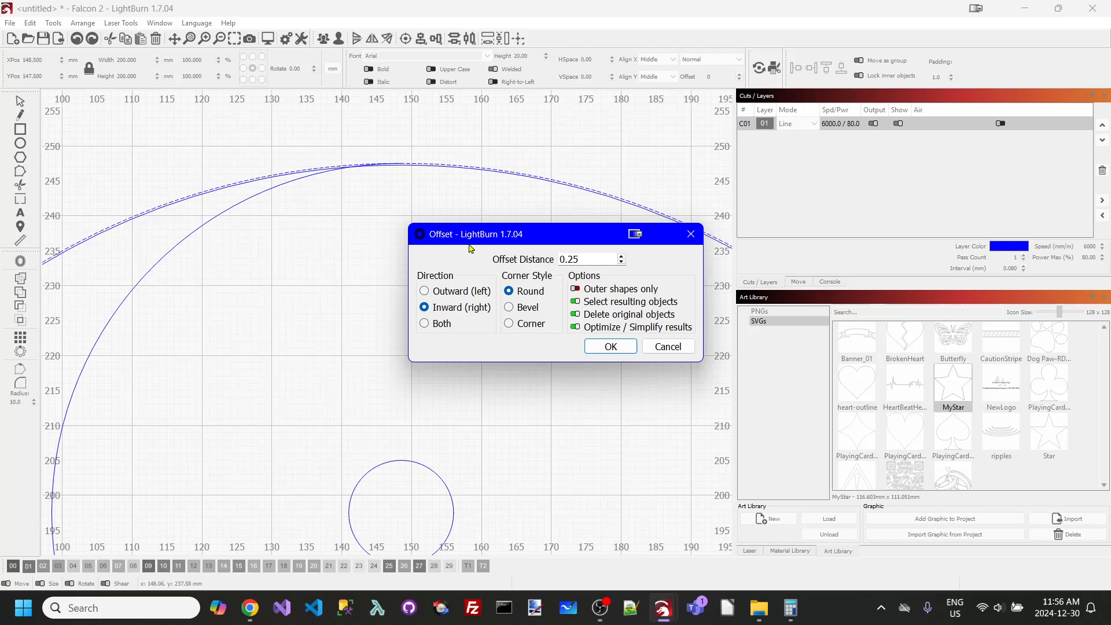
left_click(613, 347)
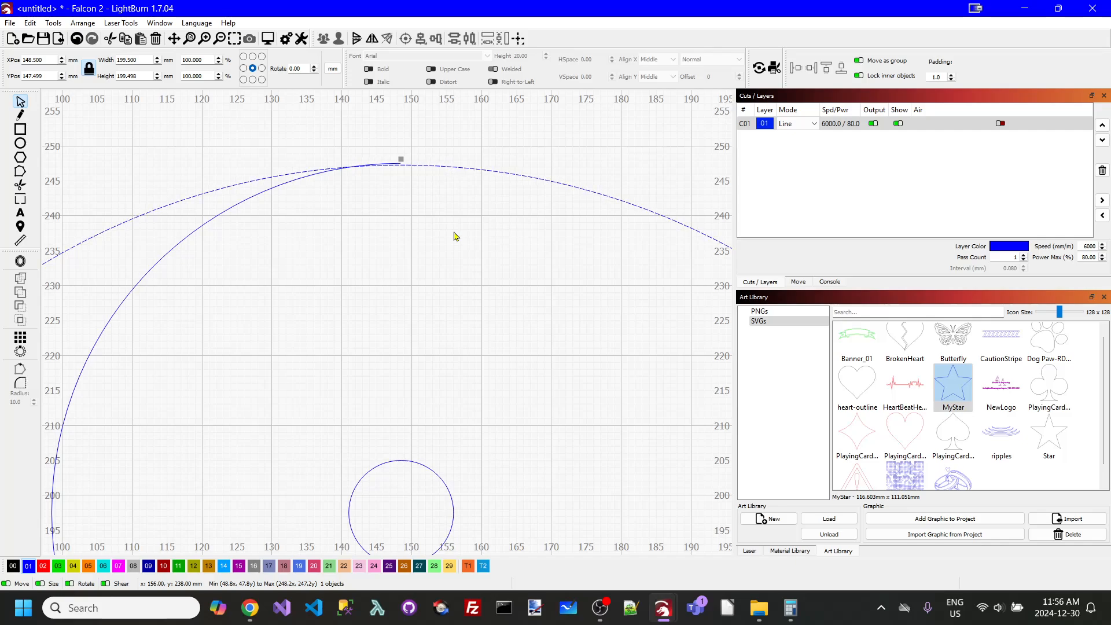
key("ctrl+z")
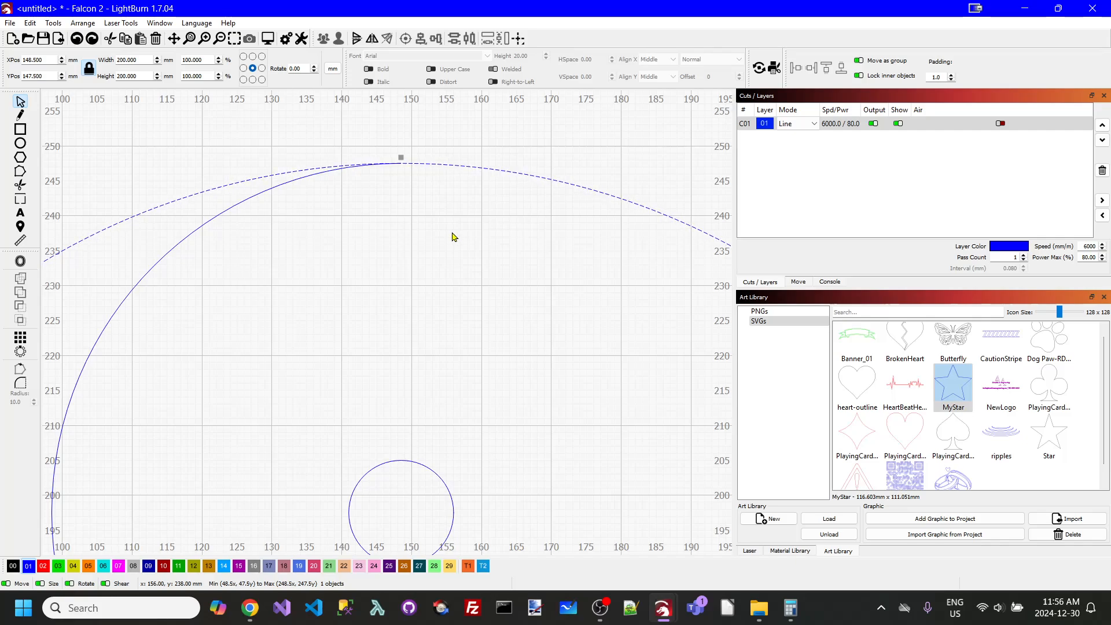
- Offset the 200 mm outer circle inward by 0.25 mm while keeping the original circle
left_click(23, 261)
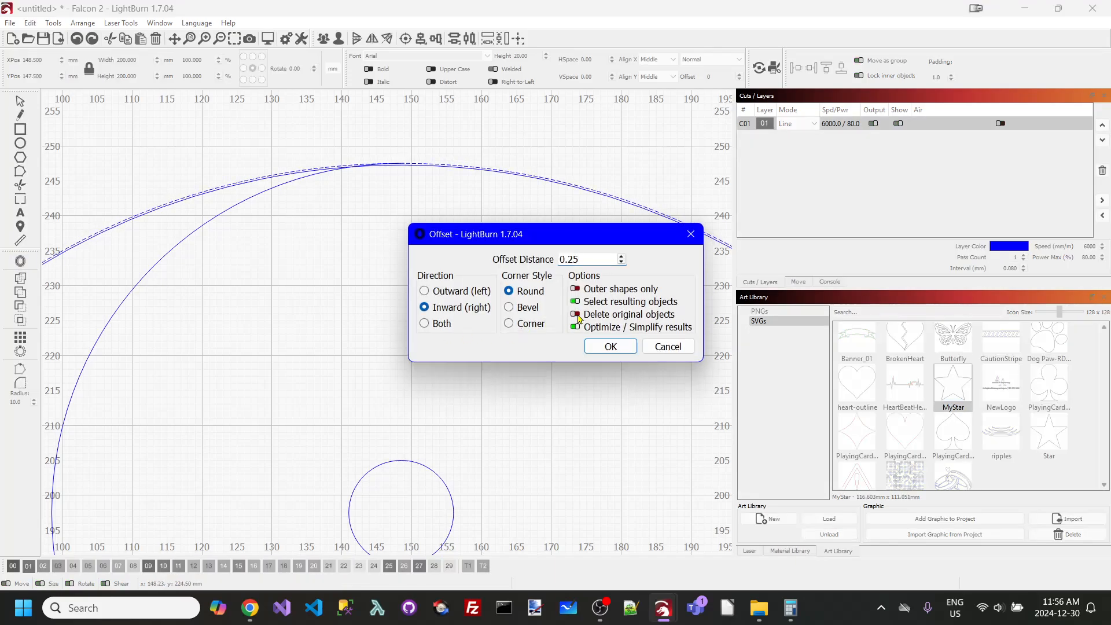
left_click(610, 346)
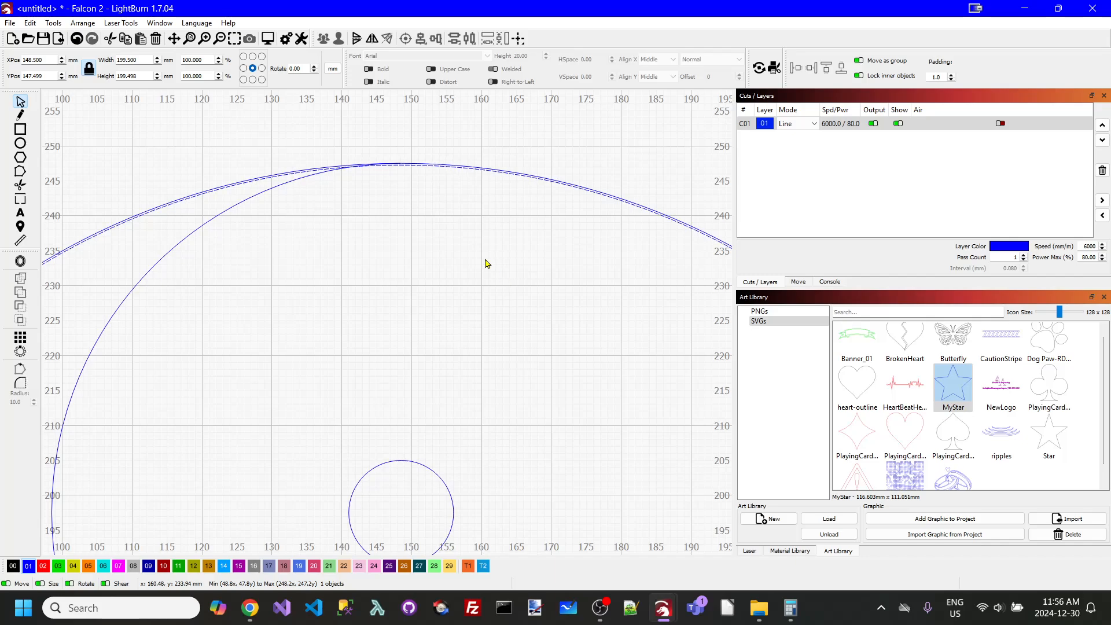
left_click(487, 264)
- Examine where the top end of the S-curve meets the outer circle and its inner offset
scroll(327, 192, "up", 3)
scroll(328, 192, "up", 2)
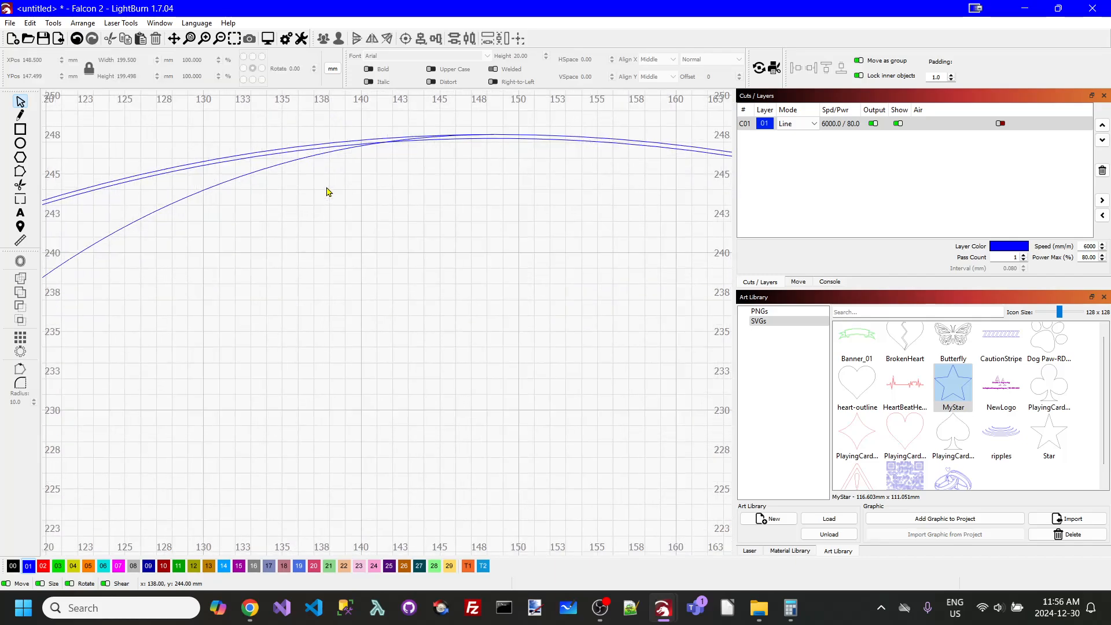
scroll(327, 191, "down", 4)
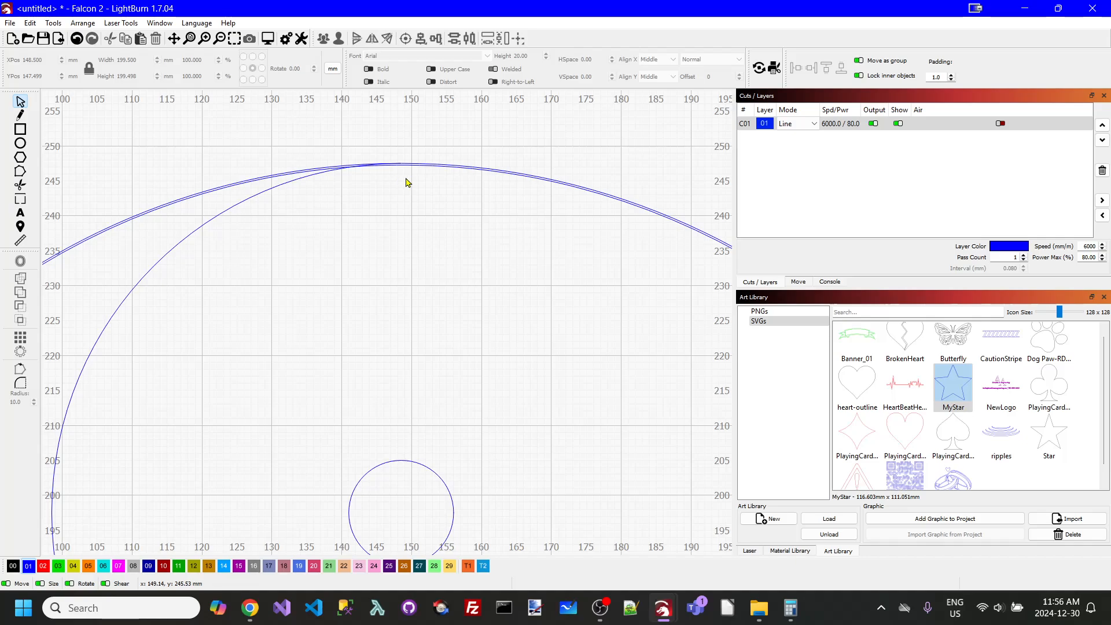
scroll(377, 190, "up", 1)
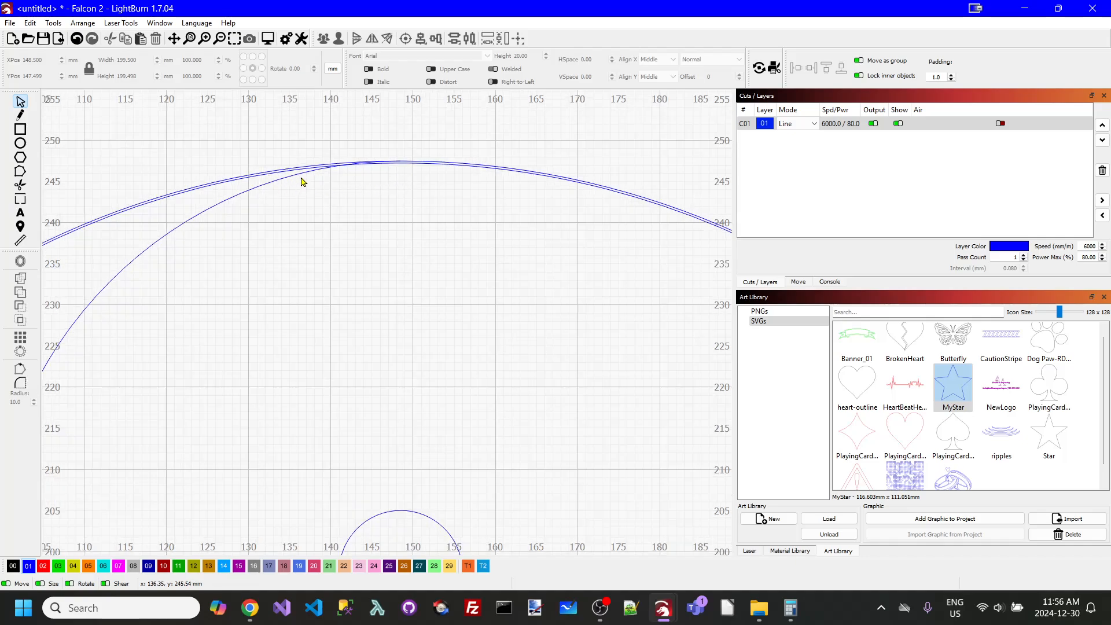
scroll(437, 179, "down", 2)
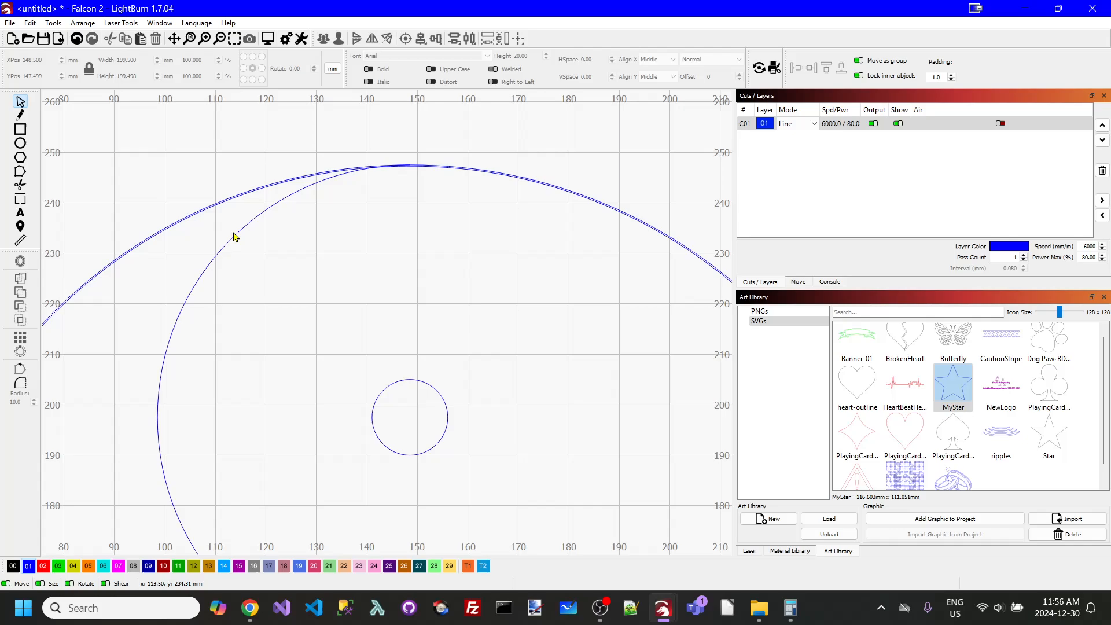
- Select the S-curve together with the inner offset circle, and clear the selection
left_click(241, 235)
scroll(352, 280, "down", 4)
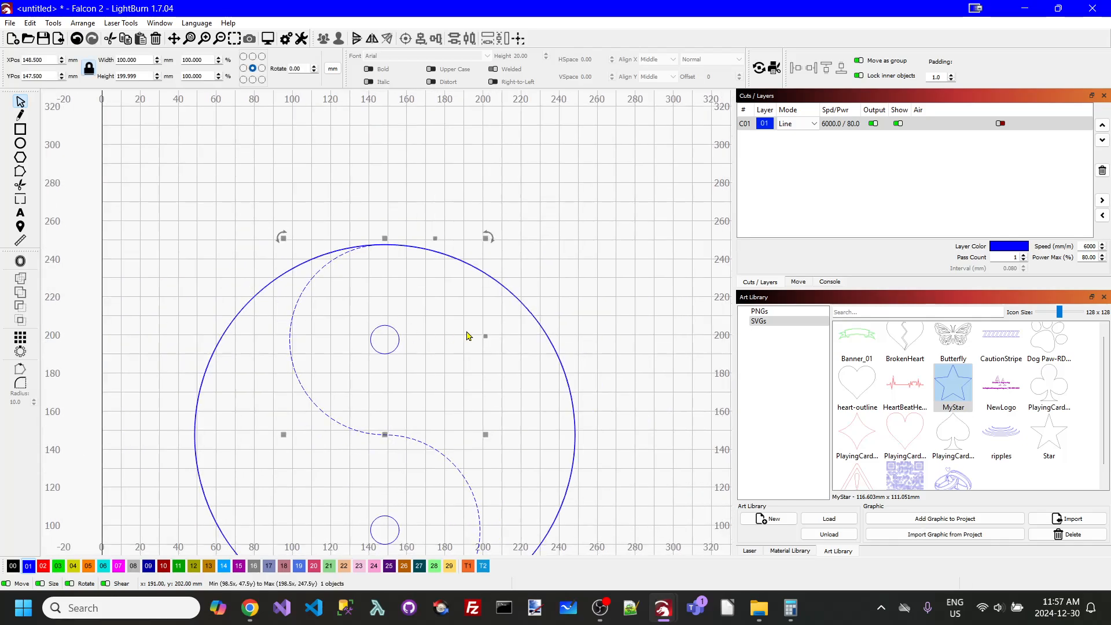
scroll(468, 335, "up", 6)
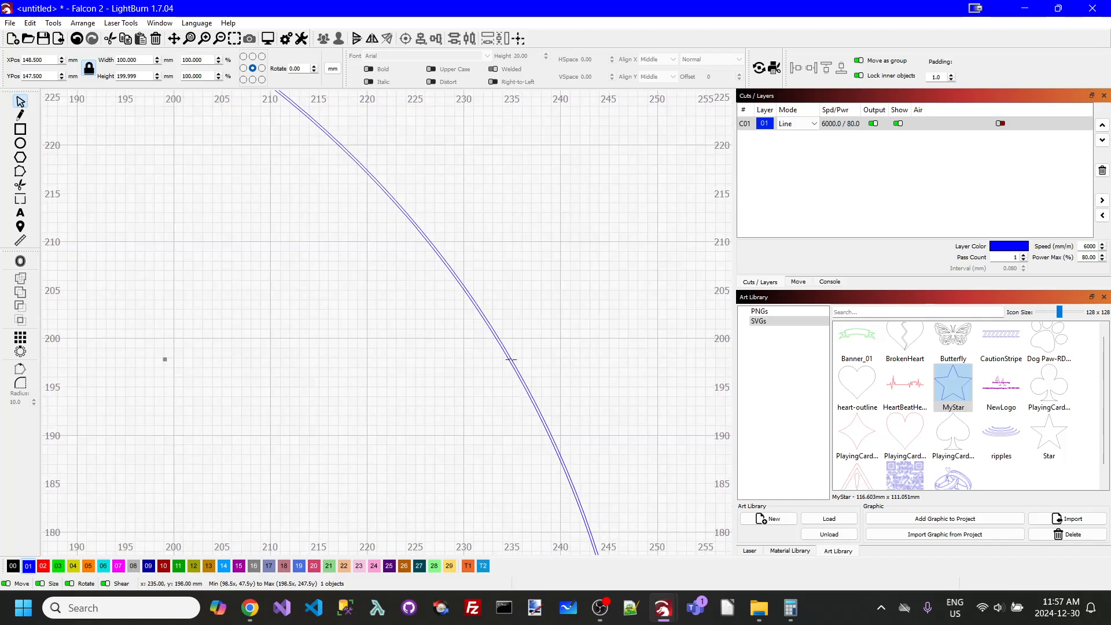
left_click(508, 364, "shift")
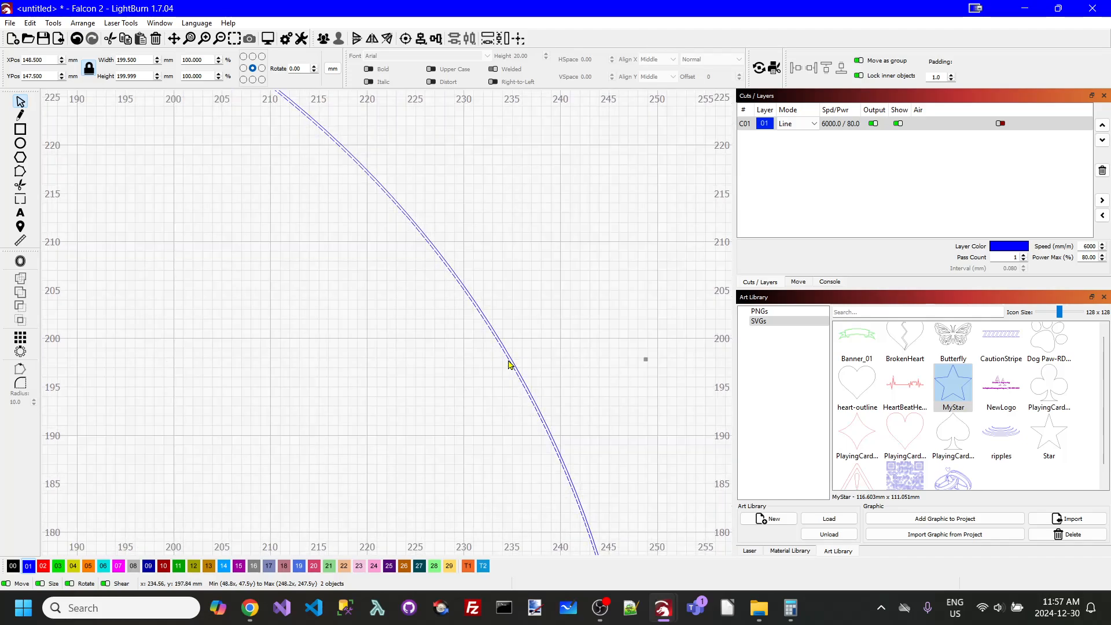
scroll(515, 353, "down", 4)
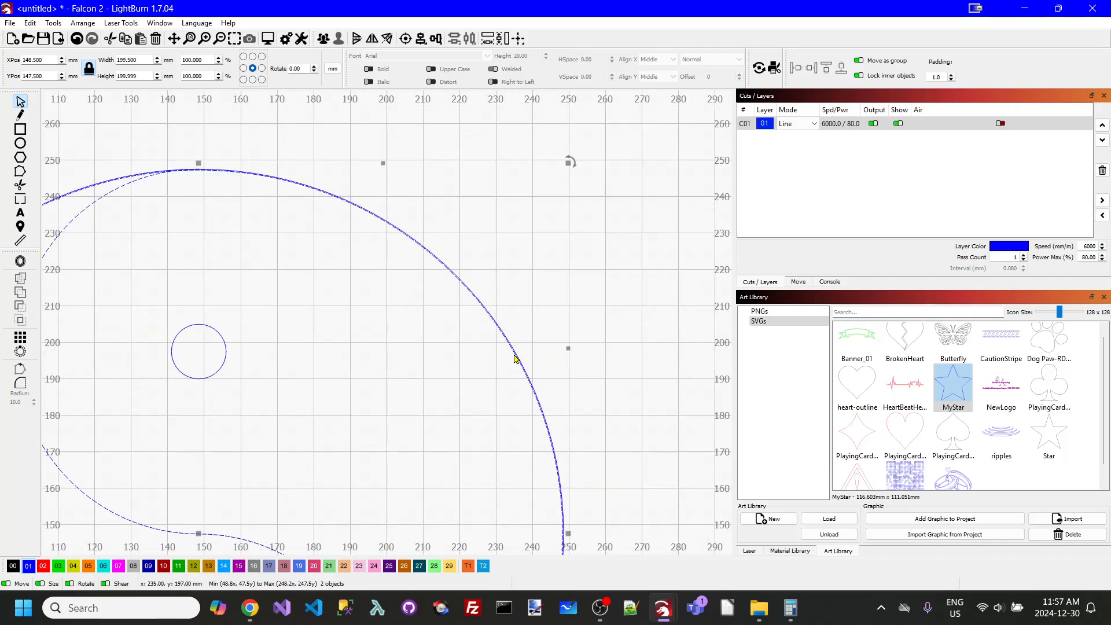
scroll(533, 345, "down", 2)
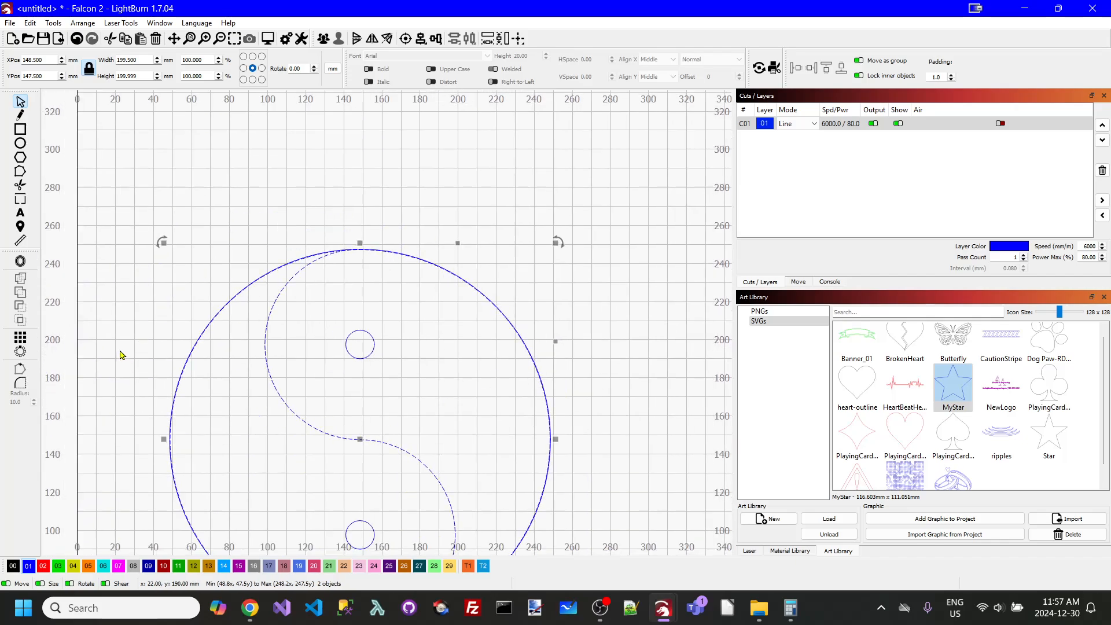
left_click(411, 366)
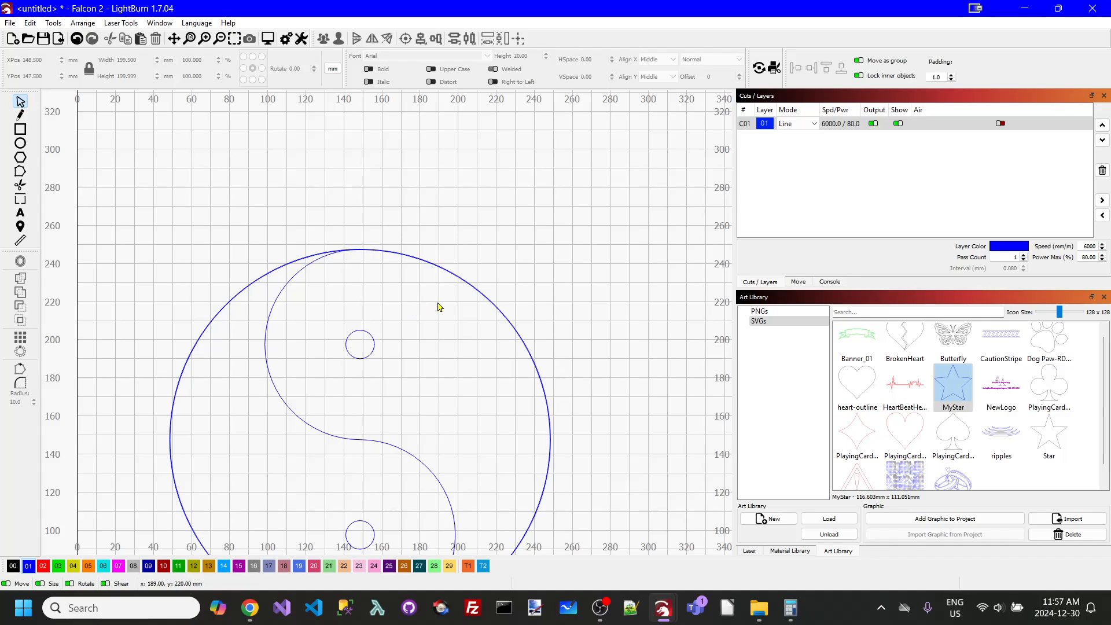
scroll(409, 304, "up", 5)
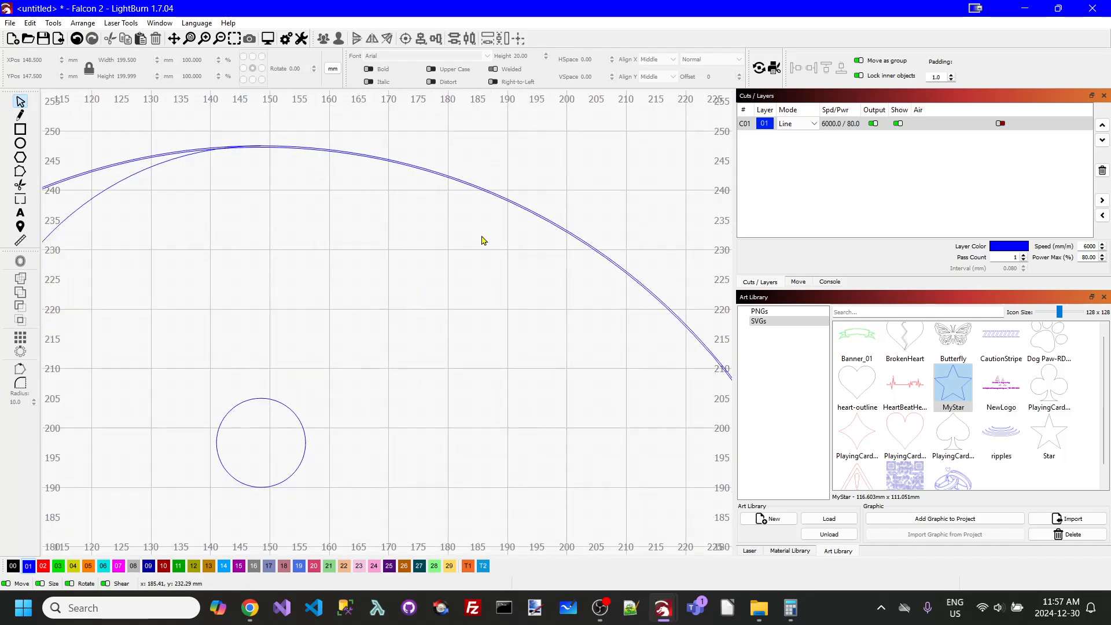
- Offset the S-curve by 0.15 mm in both directions with round corners, deleting the original curve
left_click(492, 201)
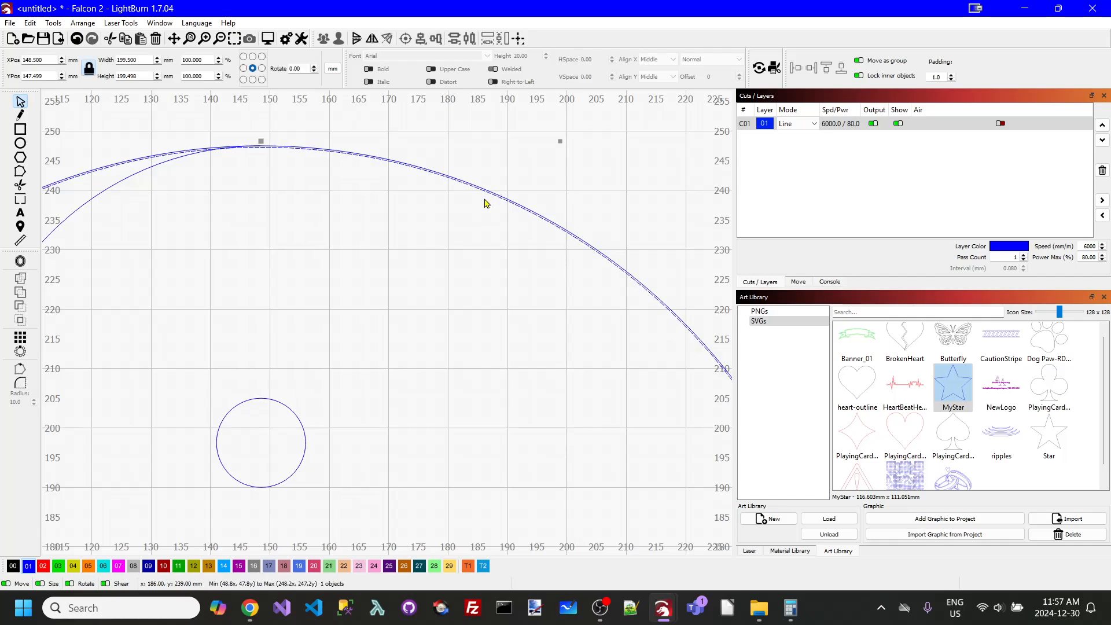
scroll(270, 196, "down", 2)
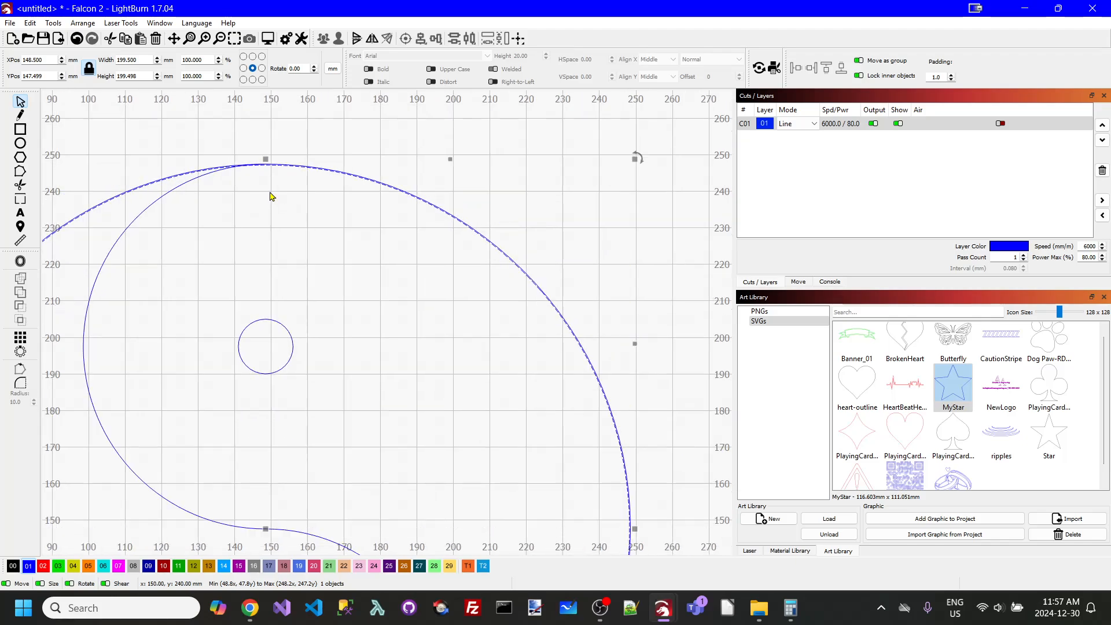
left_click(165, 200)
scroll(167, 204, "down", 2)
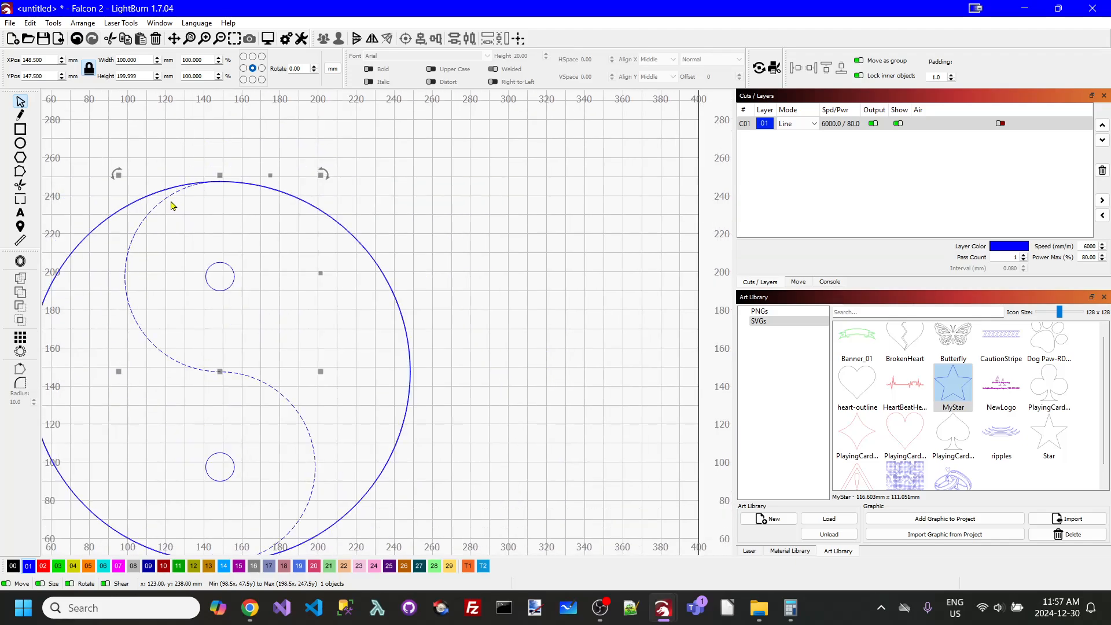
left_click(20, 261)
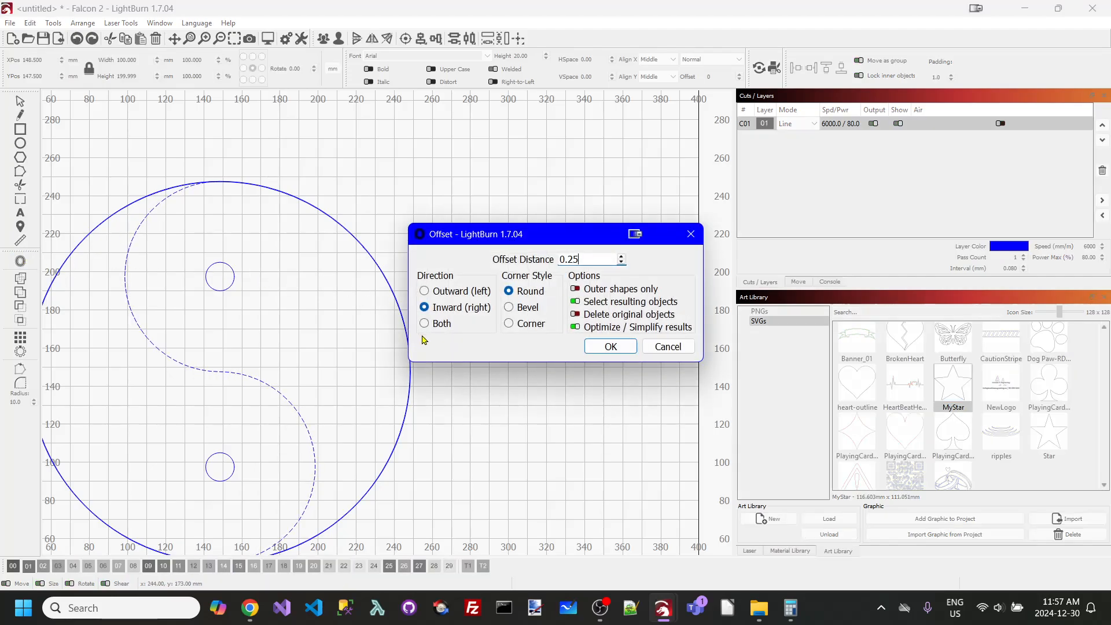
left_click_drag(580, 259, 506, 253)
type(".15")
left_click(425, 324)
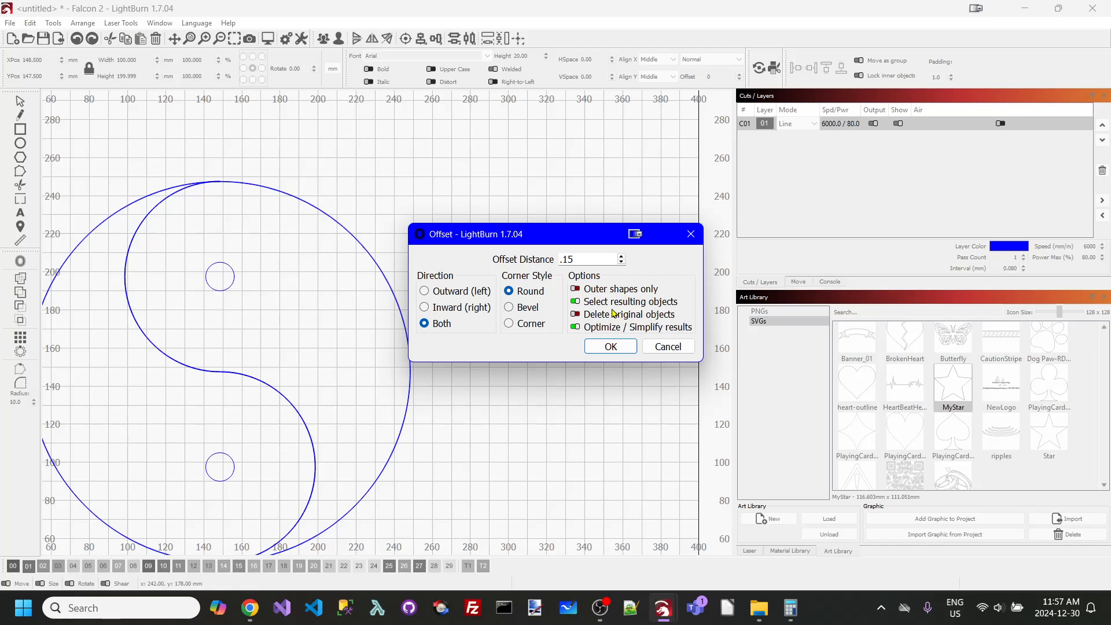
left_click(610, 347)
left_click(323, 174)
- Examine how the upper and lower ends of the doubled S-curve meet the double outer circle
scroll(277, 191, "up", 4)
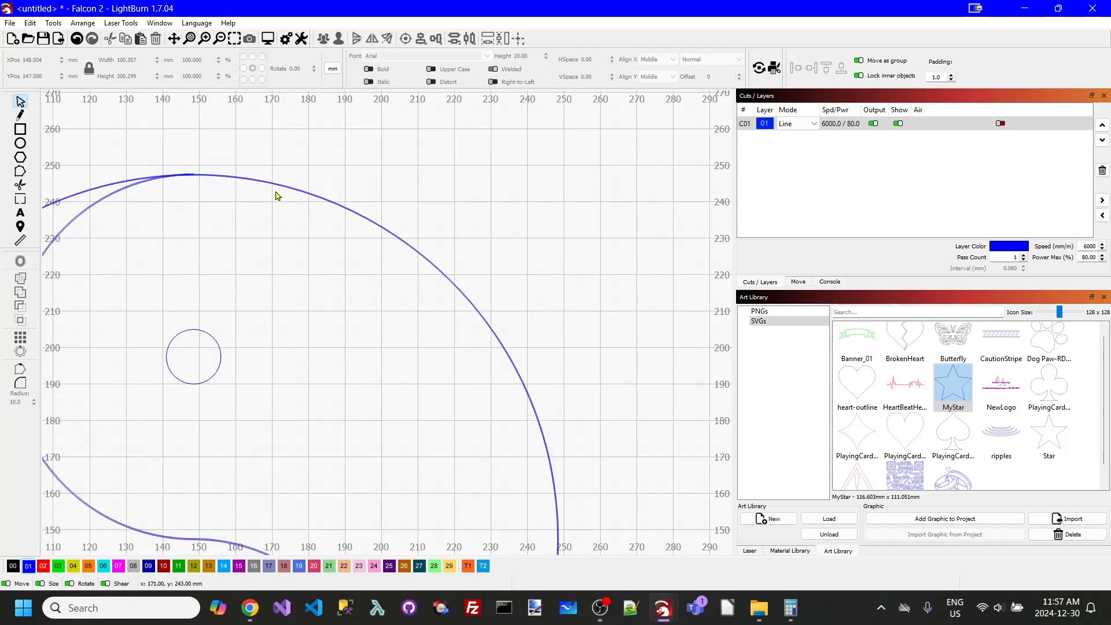
scroll(276, 196, "up", 2)
scroll(260, 195, "up", 2)
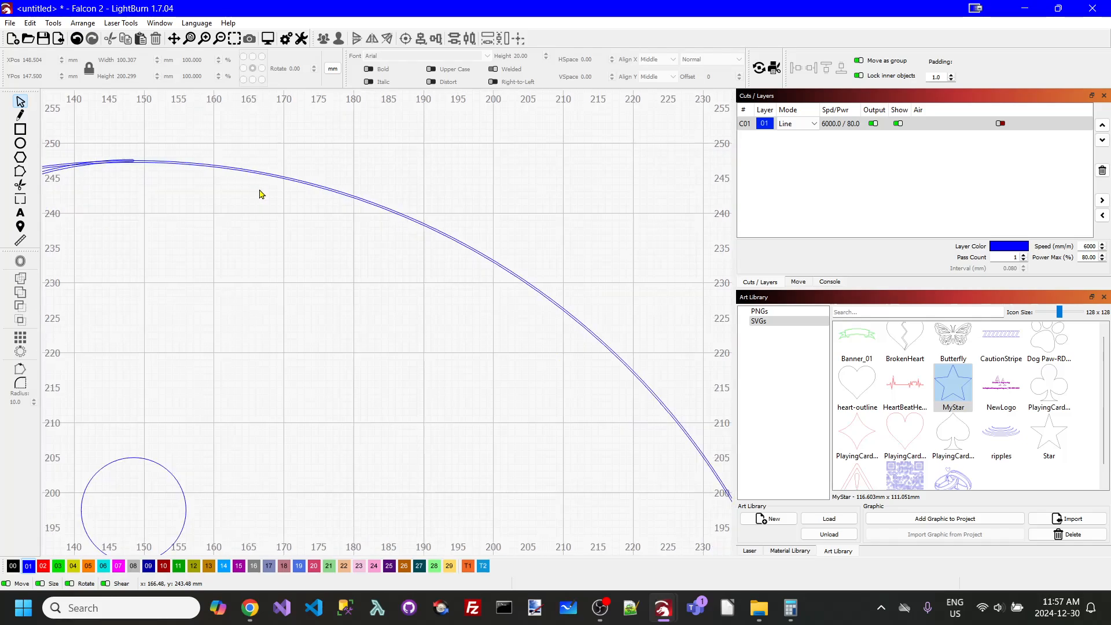
scroll(213, 191, "down", 3)
scroll(161, 194, "up", 5)
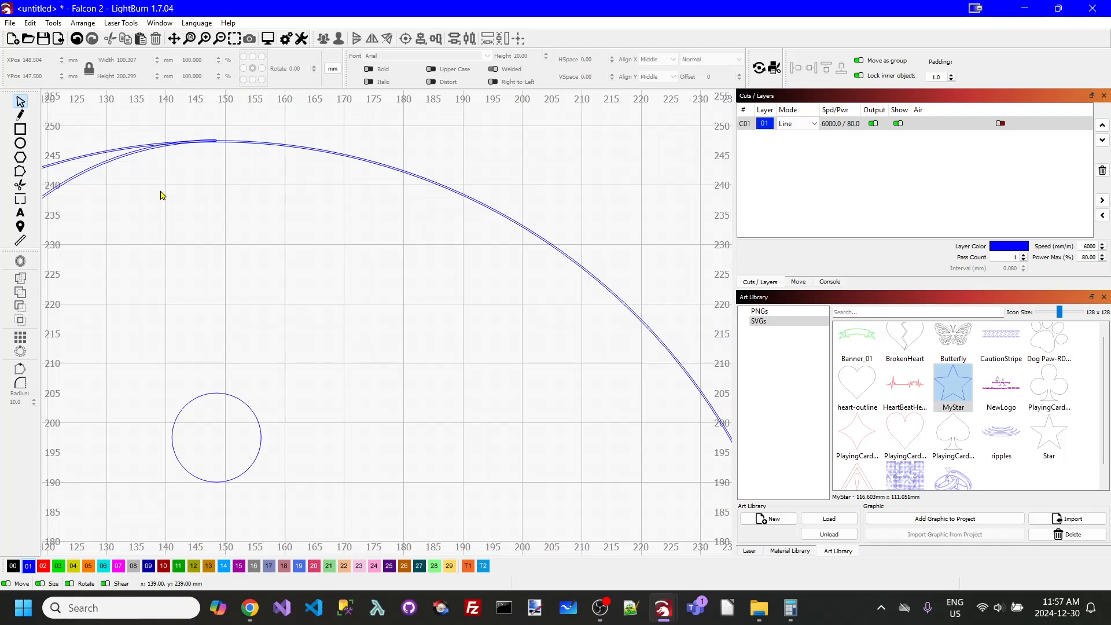
scroll(236, 130, "up", 2)
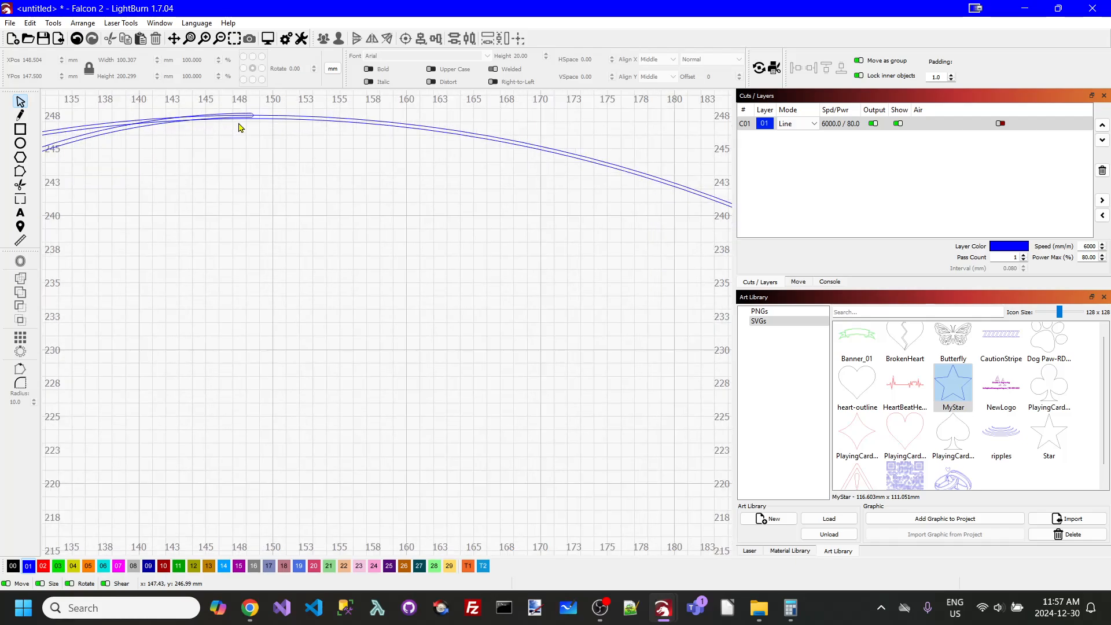
scroll(240, 127, "down", 6)
scroll(273, 418, "up", 2)
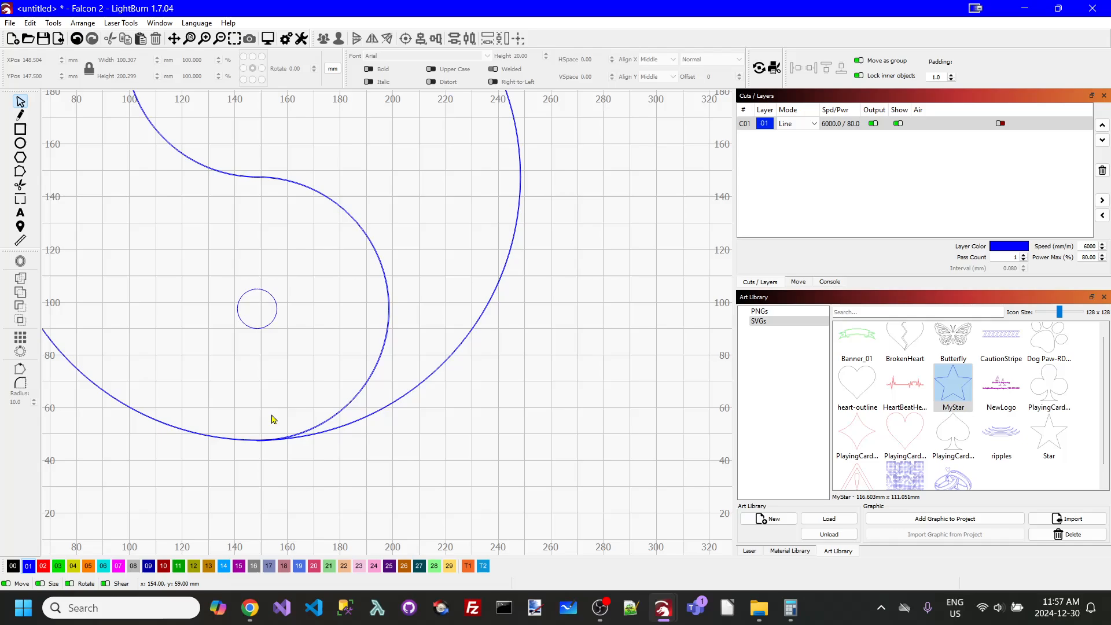
scroll(277, 457, "up", 6)
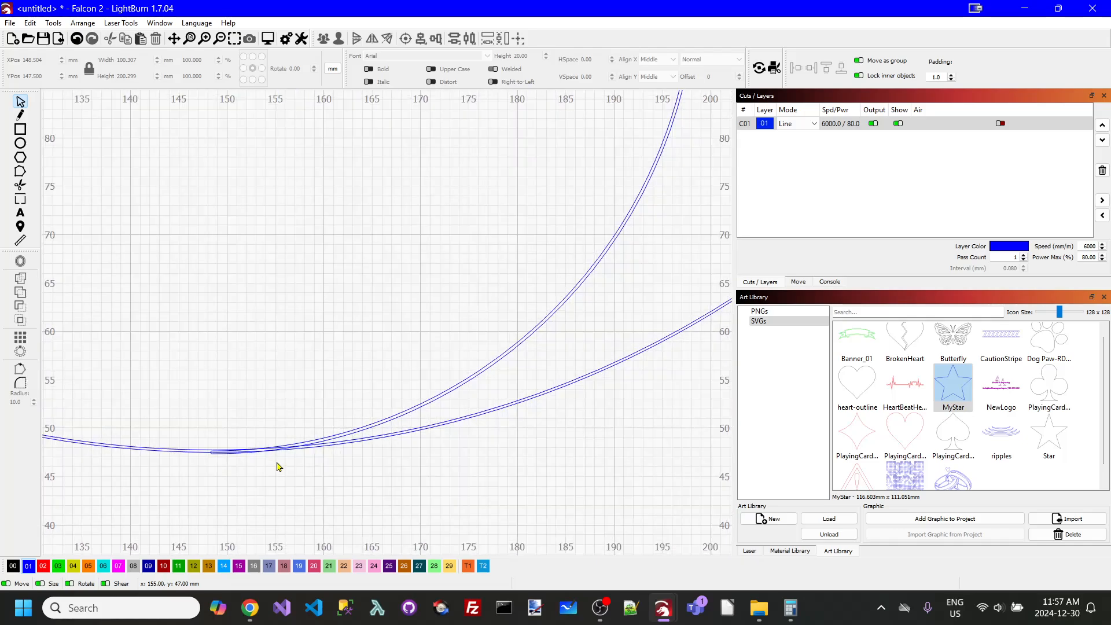
scroll(277, 467, "up", 2)
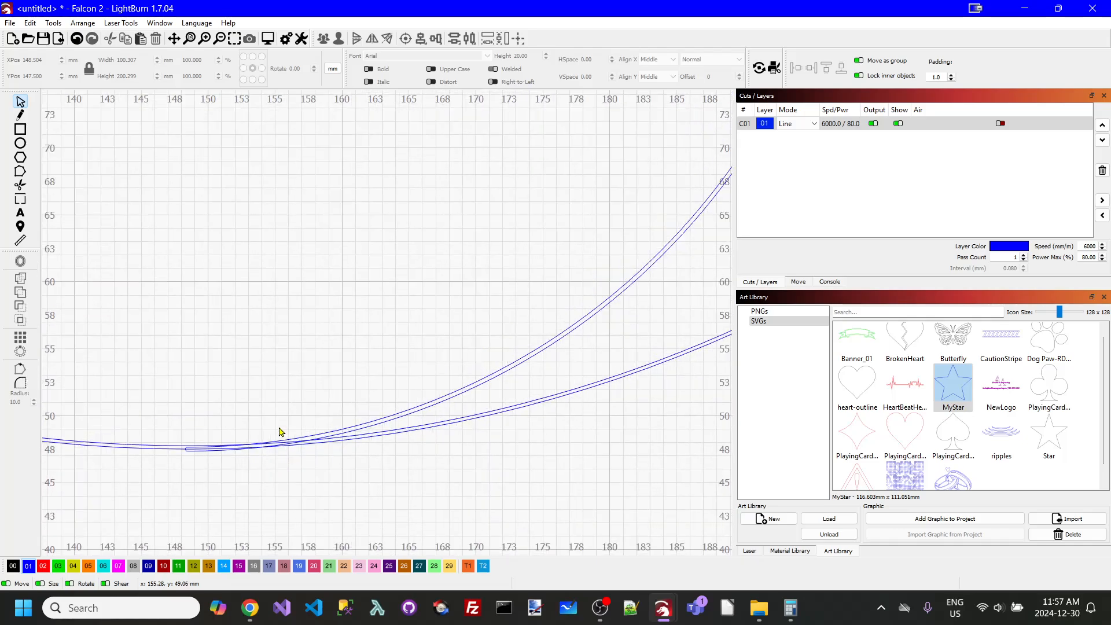
scroll(281, 431, "down", 8)
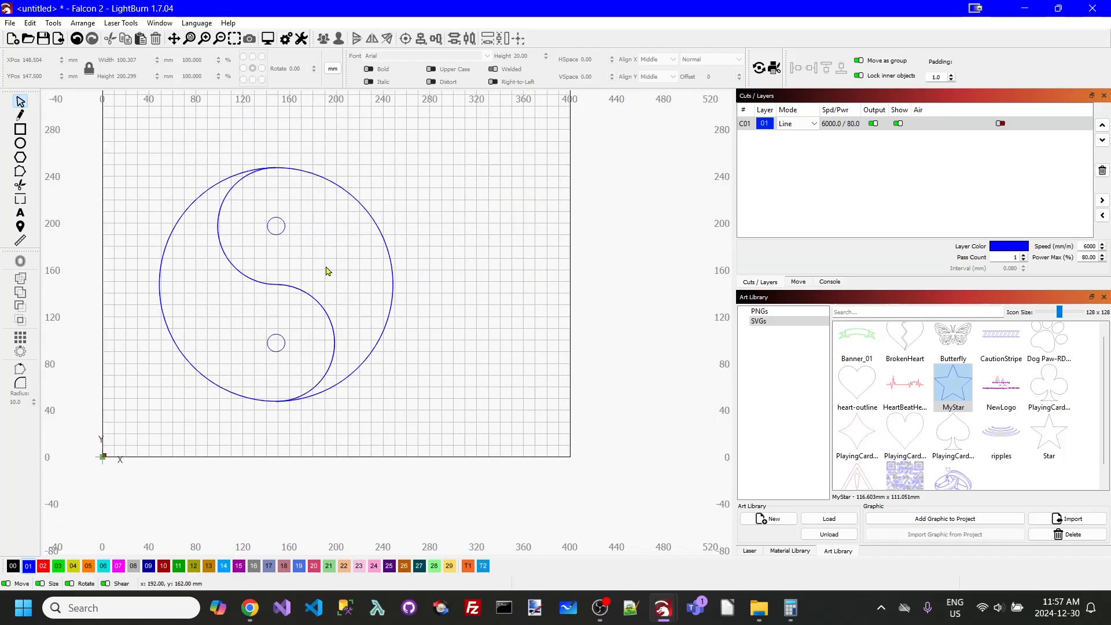
scroll(322, 268, "up", 3)
scroll(217, 159, "up", 2)
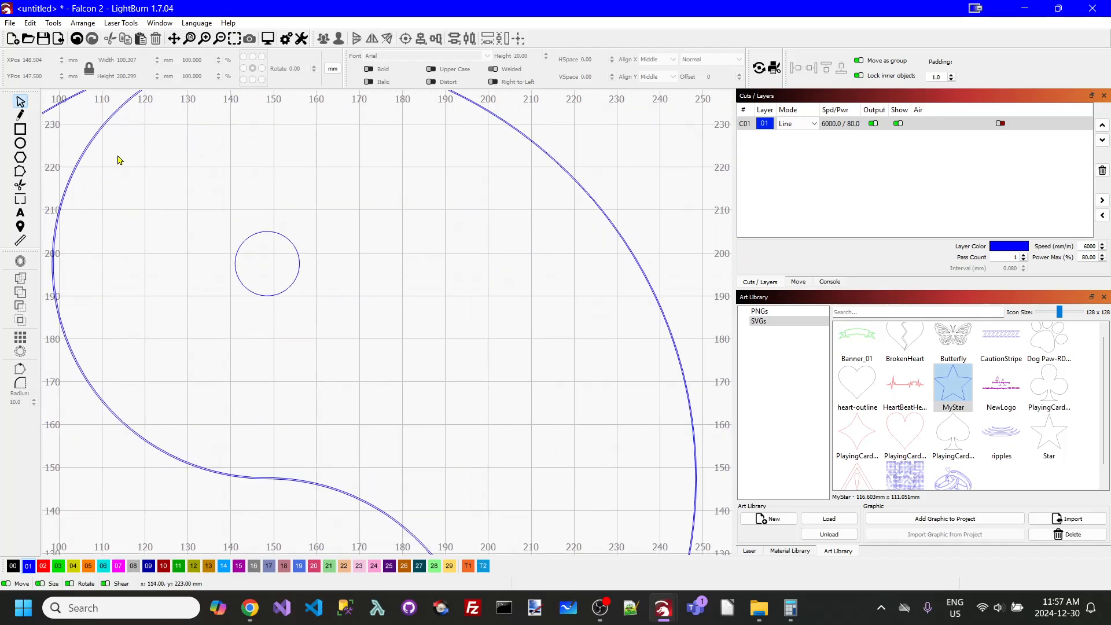
left_click(174, 38)
left_click_drag(238, 139, 265, 336)
scroll(258, 255, "up", 4)
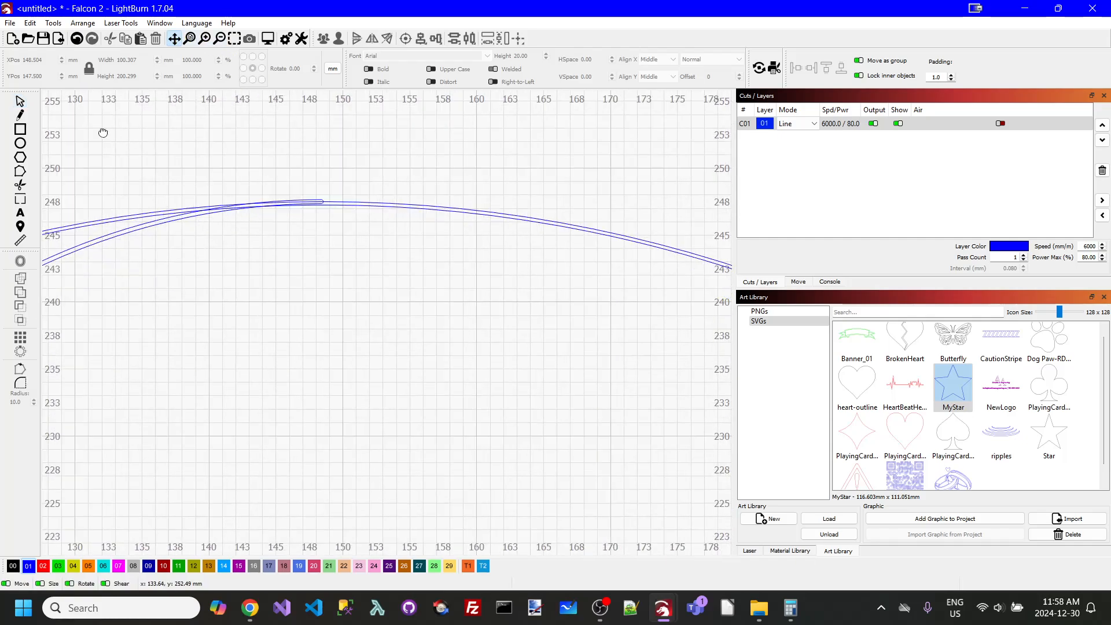
left_click(20, 101)
left_click(138, 233)
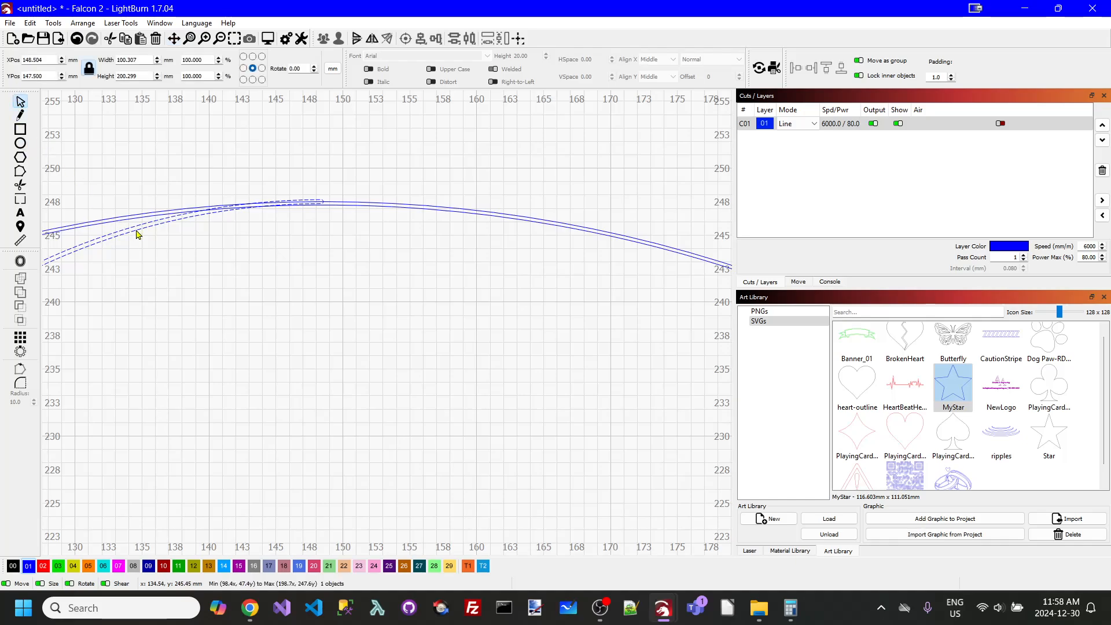
left_click(352, 205, "shift")
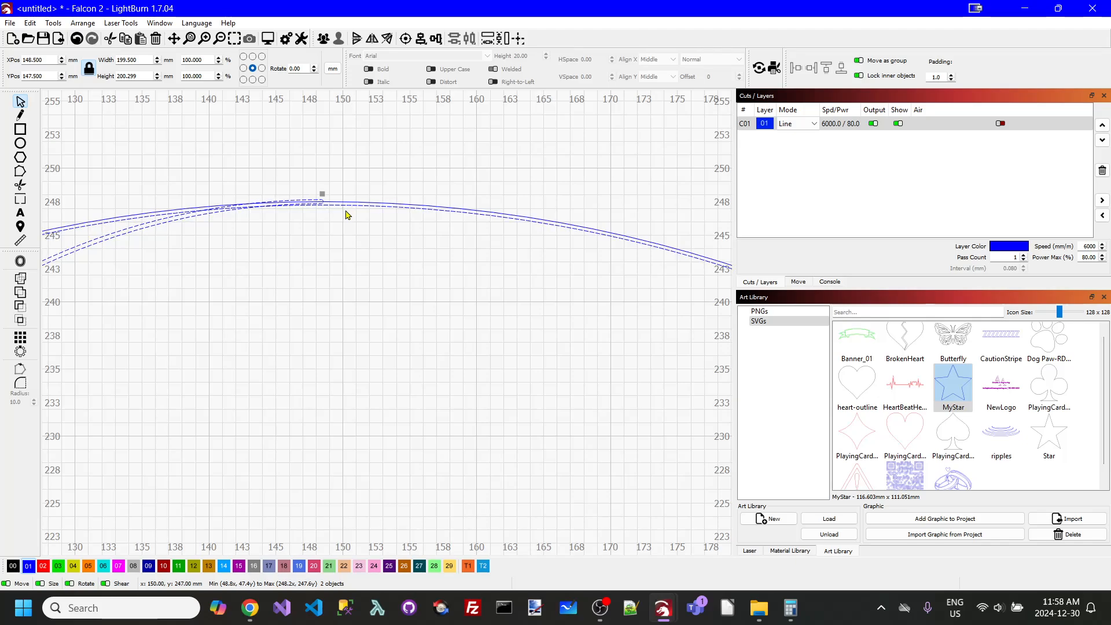
left_click(334, 219)
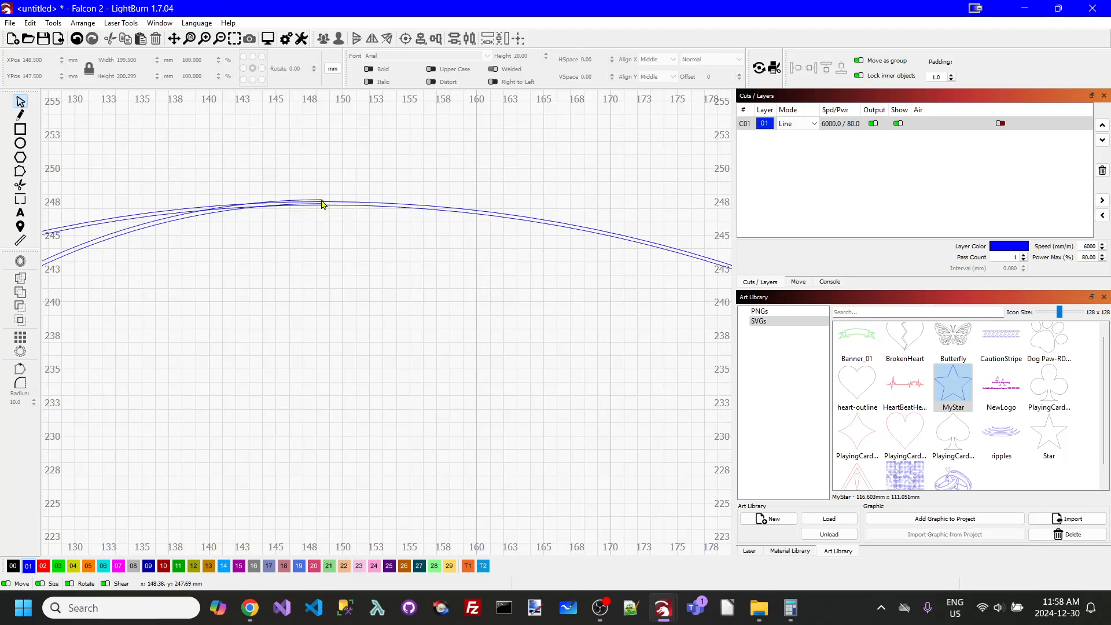
- Group the outer circle with its inner offset circle
left_click(322, 202)
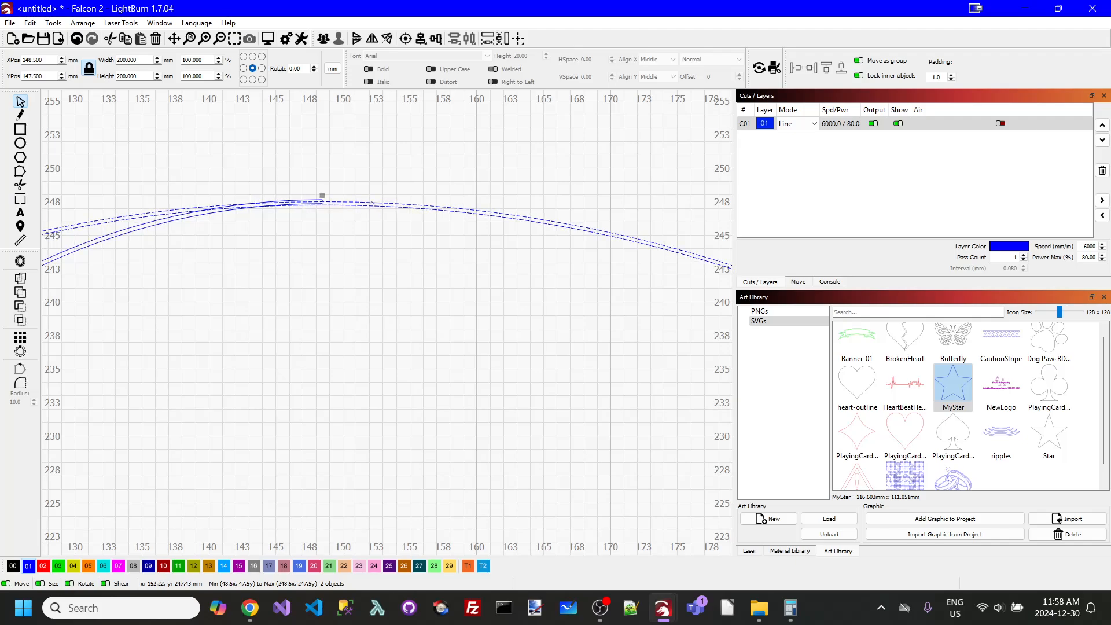
right_click(373, 203)
left_click(405, 322)
left_click(260, 222)
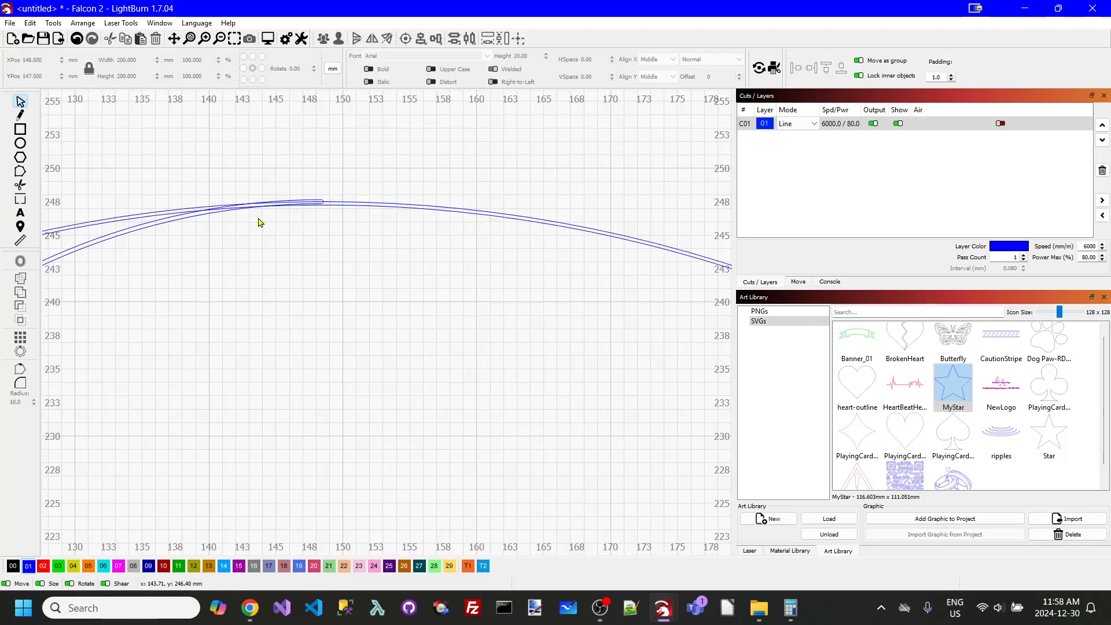
- Combine the doubled S-curve and the grouped outer circles with a Boolean Union
left_click(197, 220)
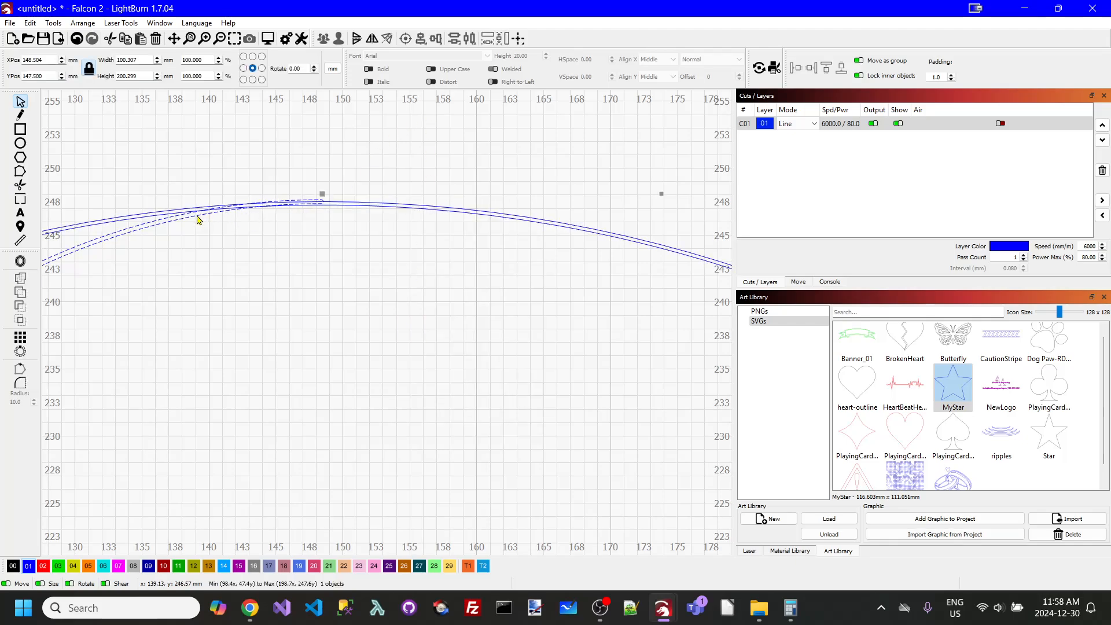
left_click(337, 204, "shift")
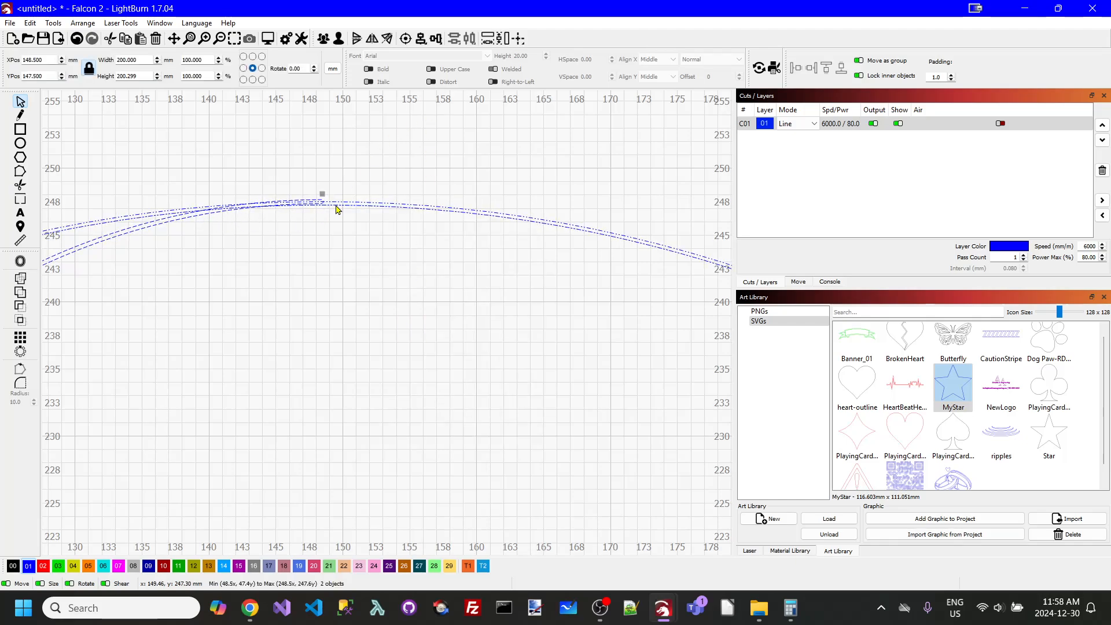
left_click(20, 298)
left_click(235, 275)
- Ungroup the united yin-yang outline into its separate contours
scroll(295, 236, "down", 2)
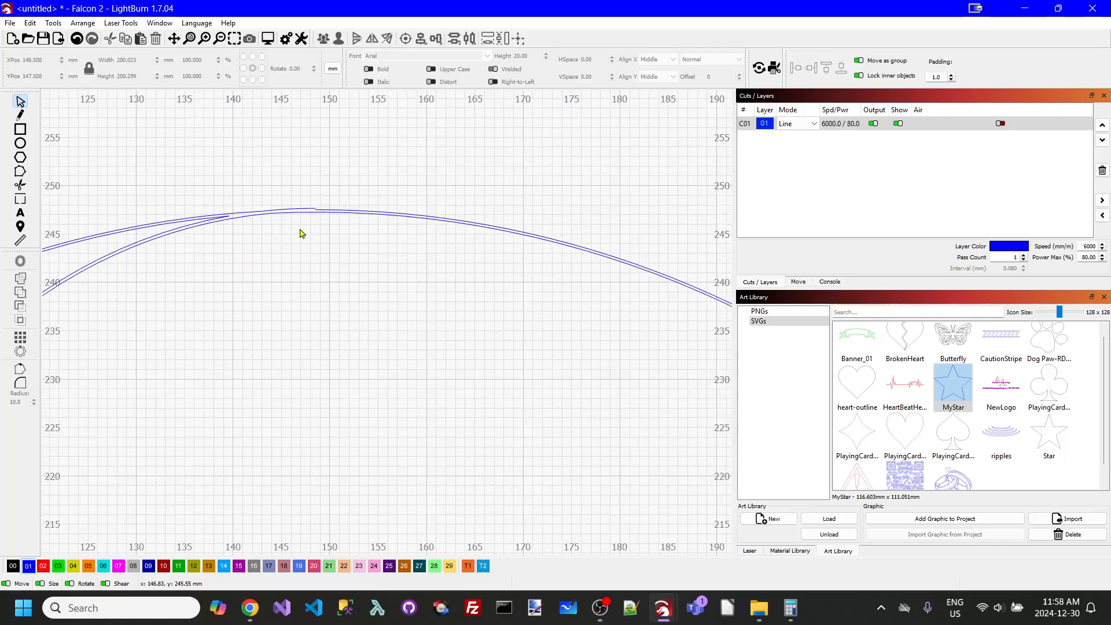
scroll(301, 225, "up", 6)
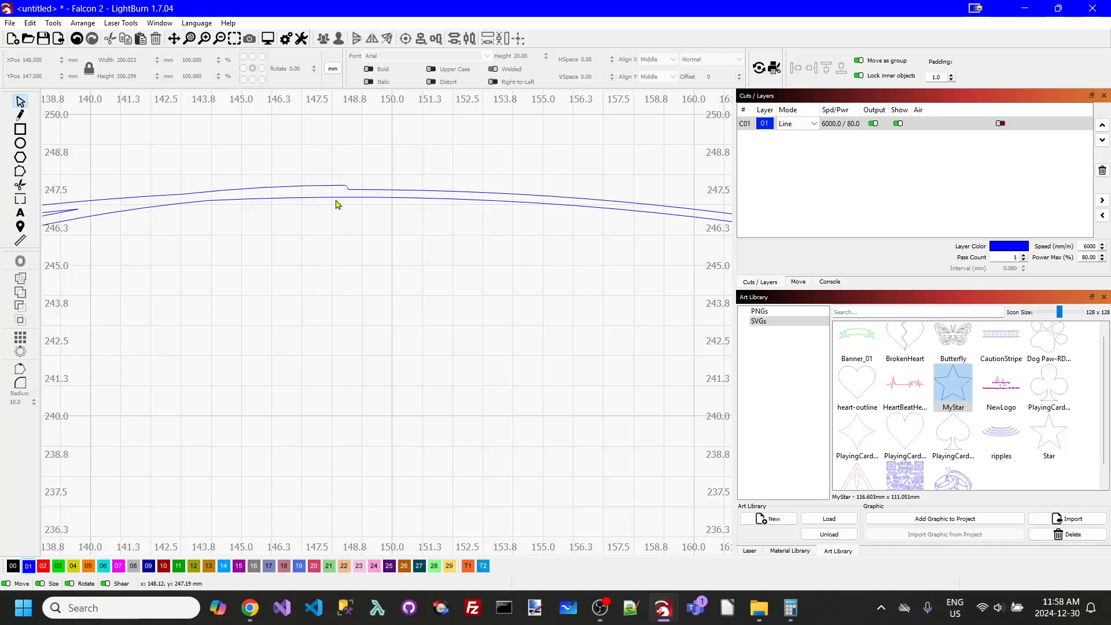
scroll(343, 208, "down", 8)
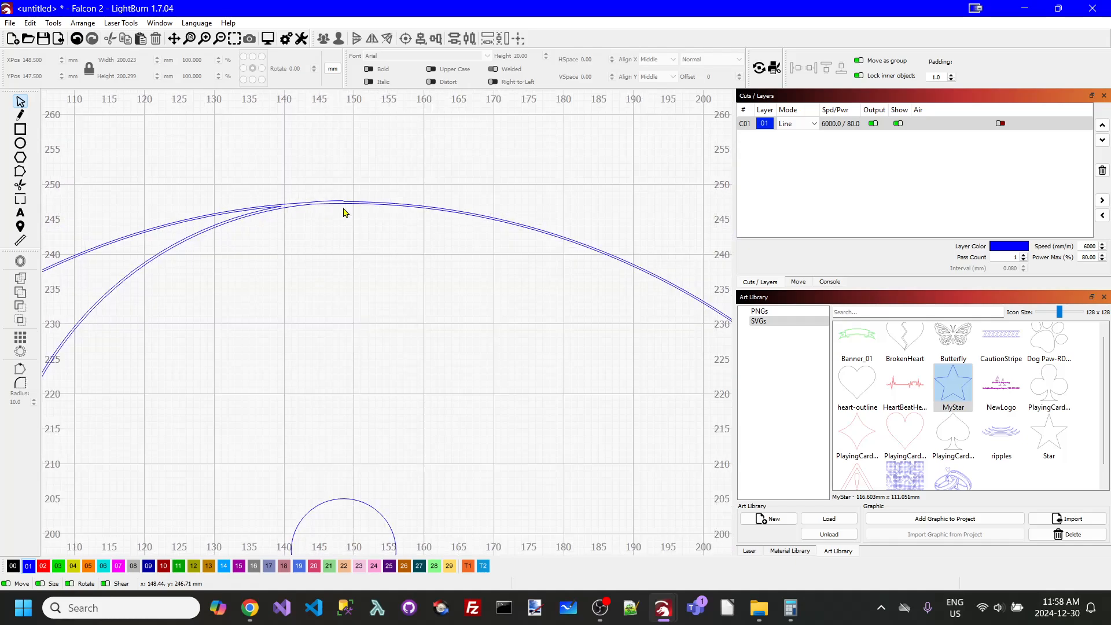
scroll(531, 315, "up", 4)
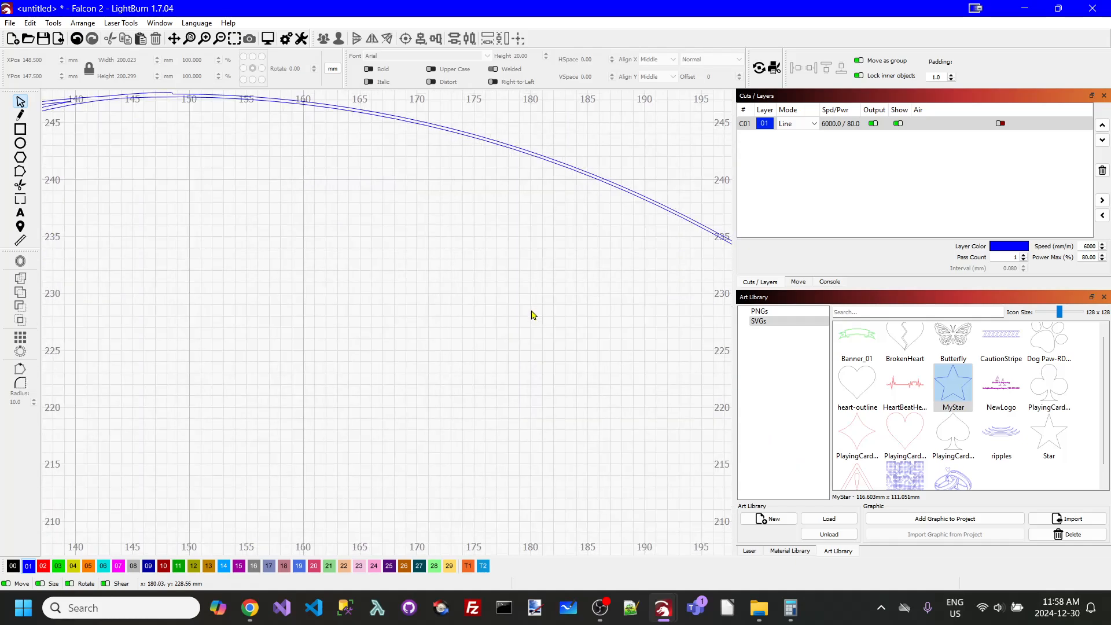
left_click(594, 160)
right_click(596, 162)
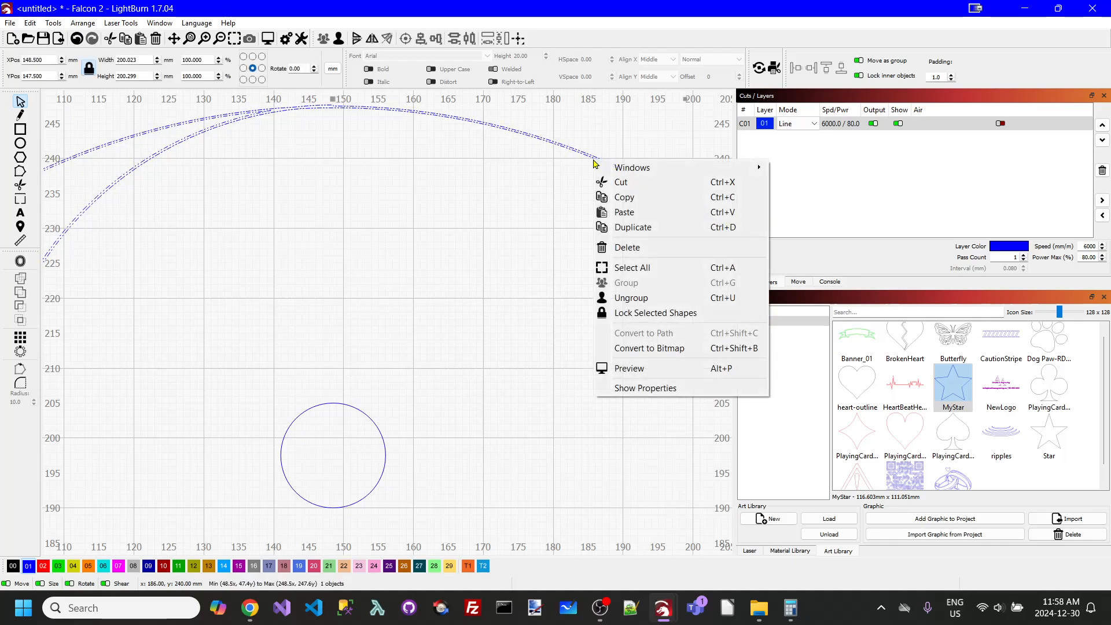
left_click(582, 223)
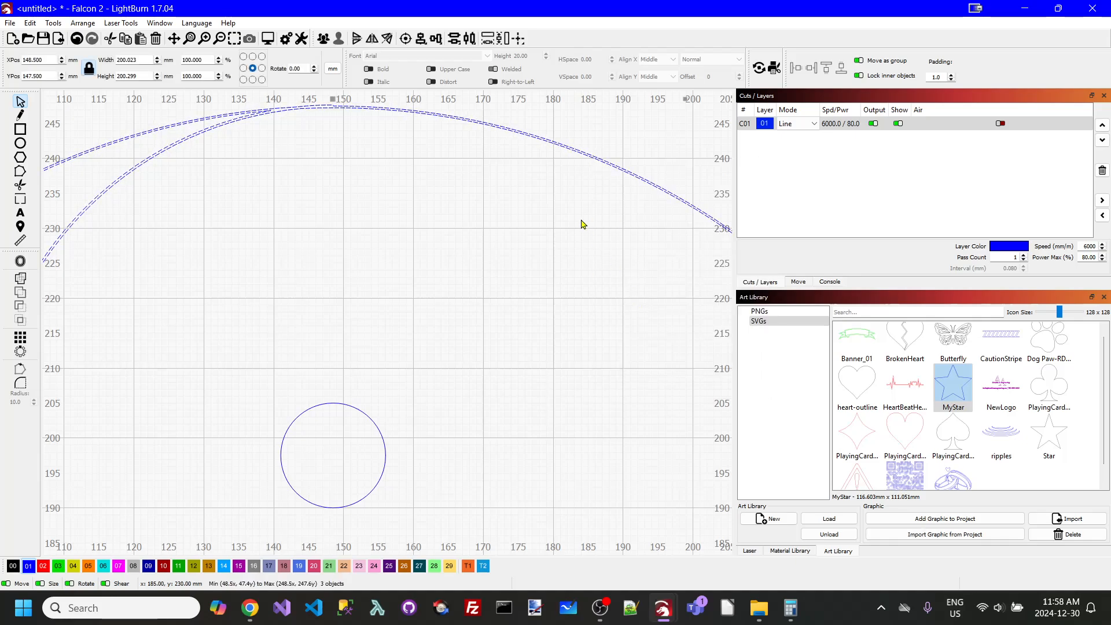
- Assign the inner contour enclosing the yin-yang's right-hand half to the red layer 02
left_click(598, 160)
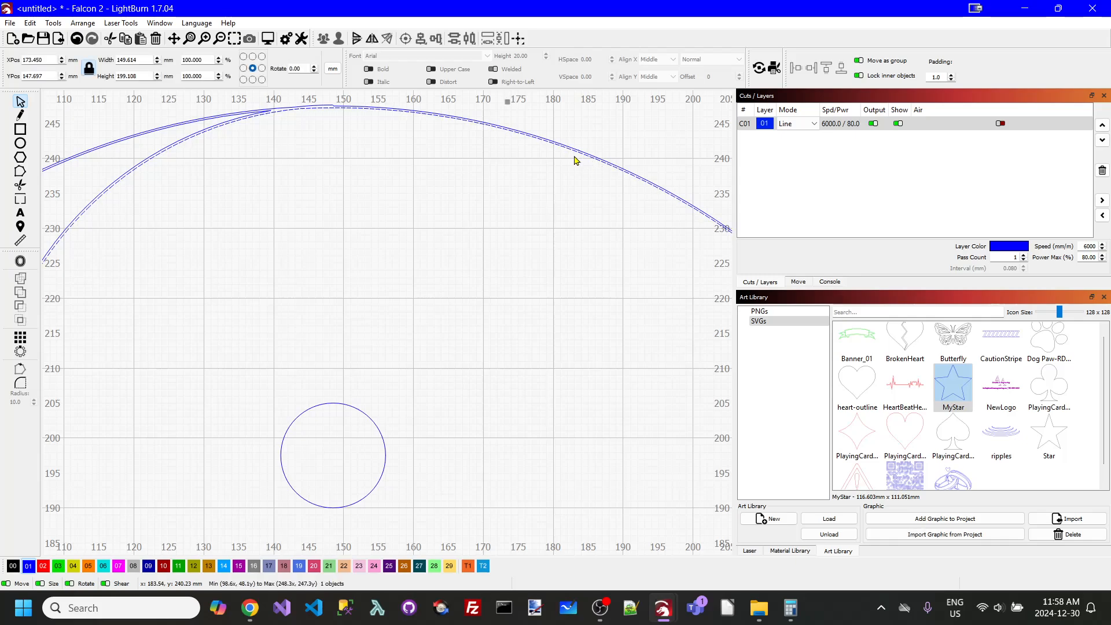
scroll(370, 203, "down", 5)
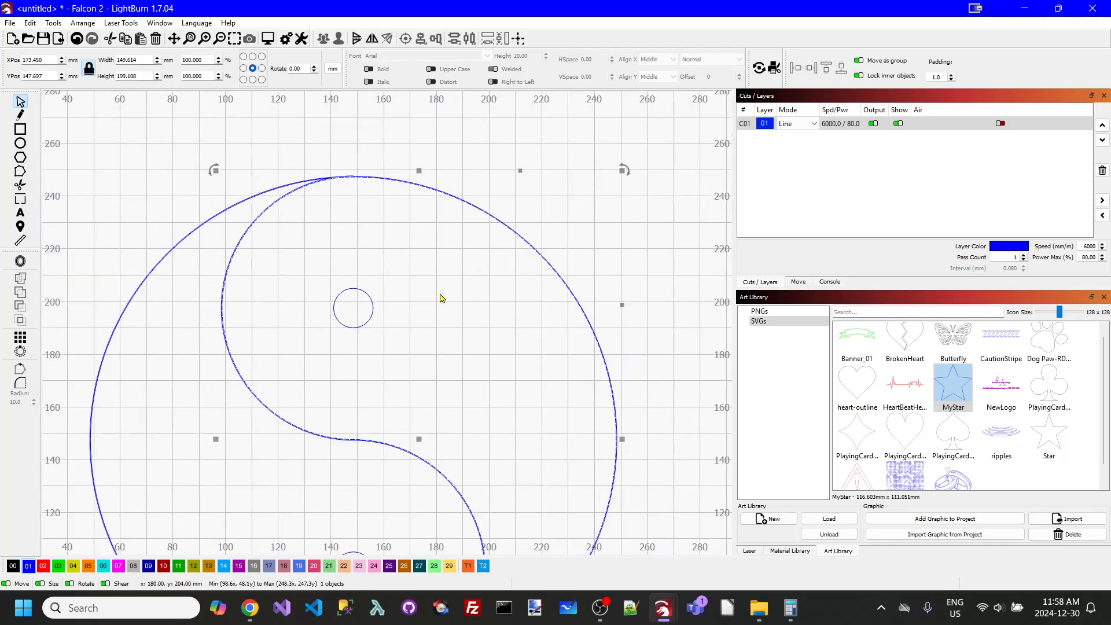
left_click(43, 570)
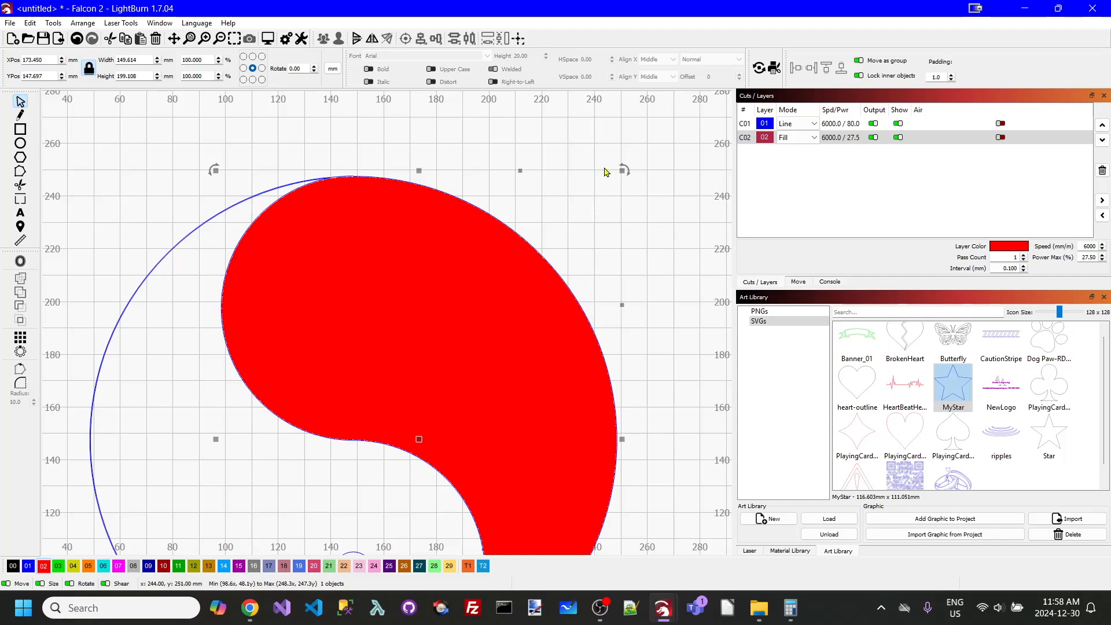
left_click(582, 158)
- Set the mode of the blue layer 01 to Fill
scroll(595, 184, "down", 2)
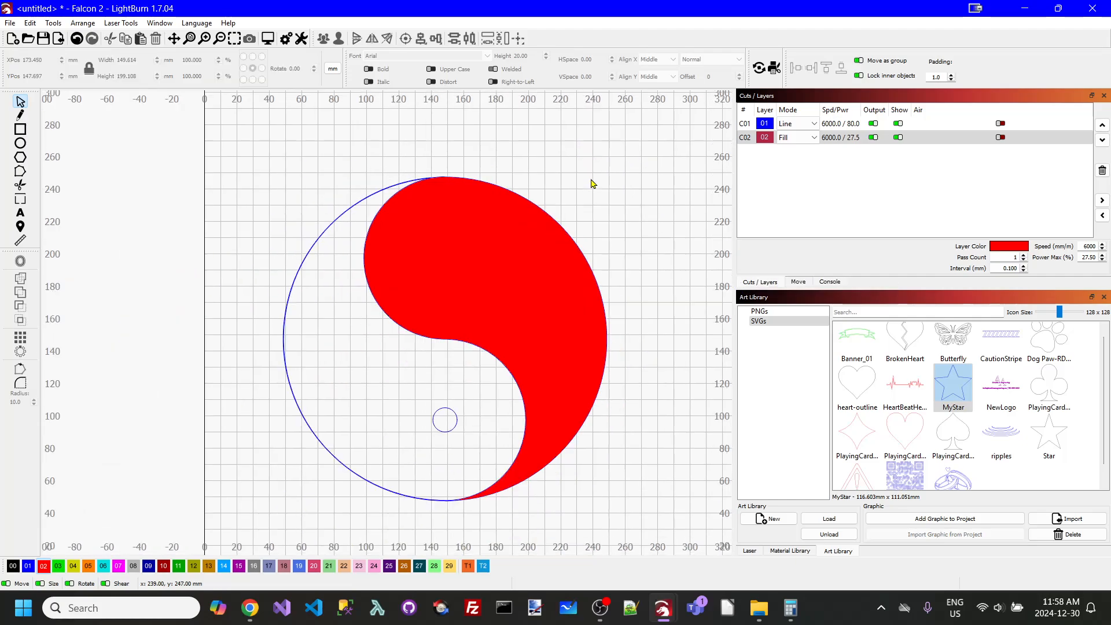
left_click(802, 124)
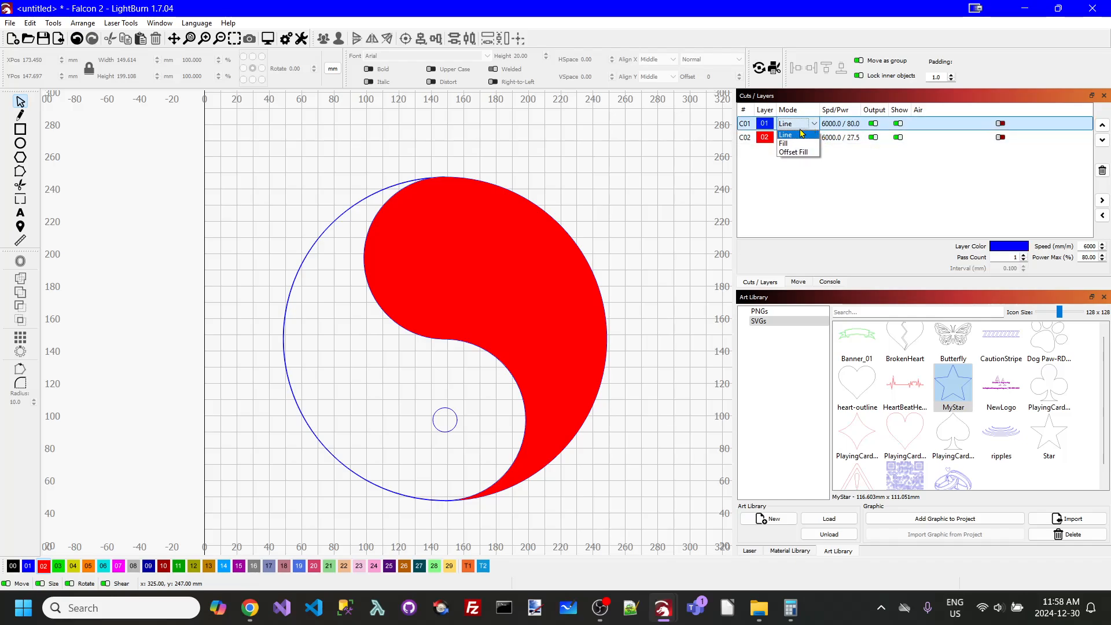
left_click(783, 145)
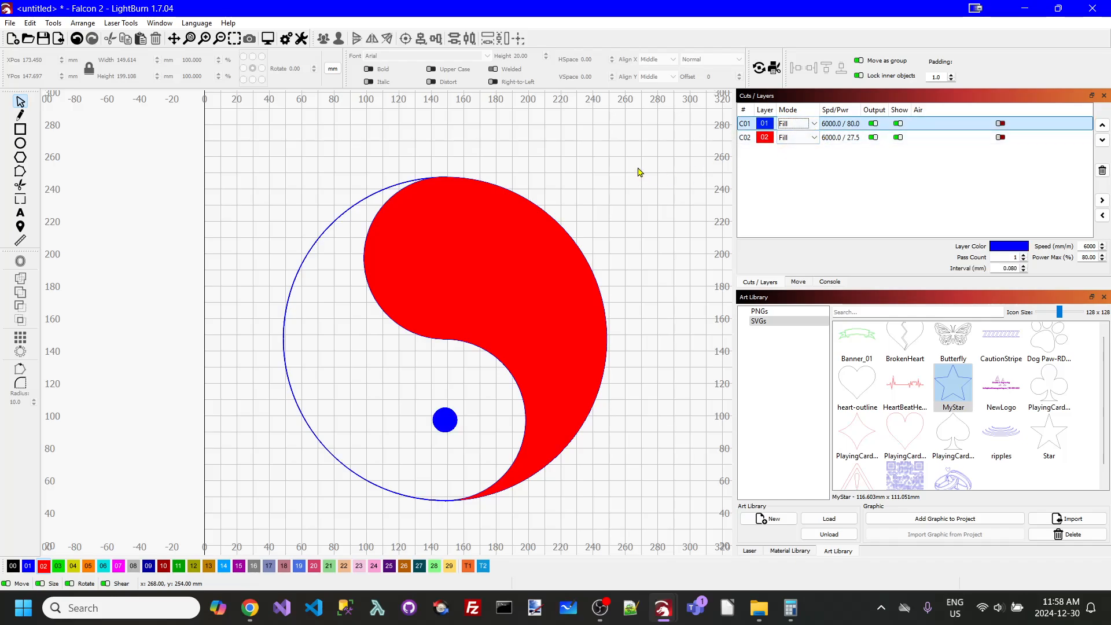
- Hide the red layer 02 and delete it together with the contour on it
left_click(472, 251)
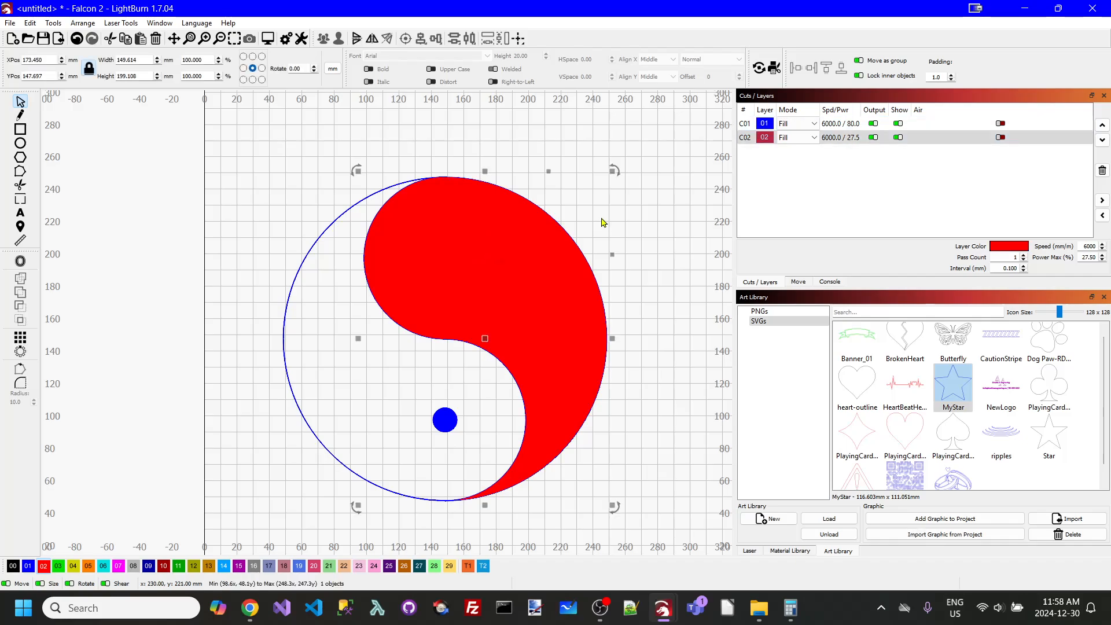
left_click(899, 138)
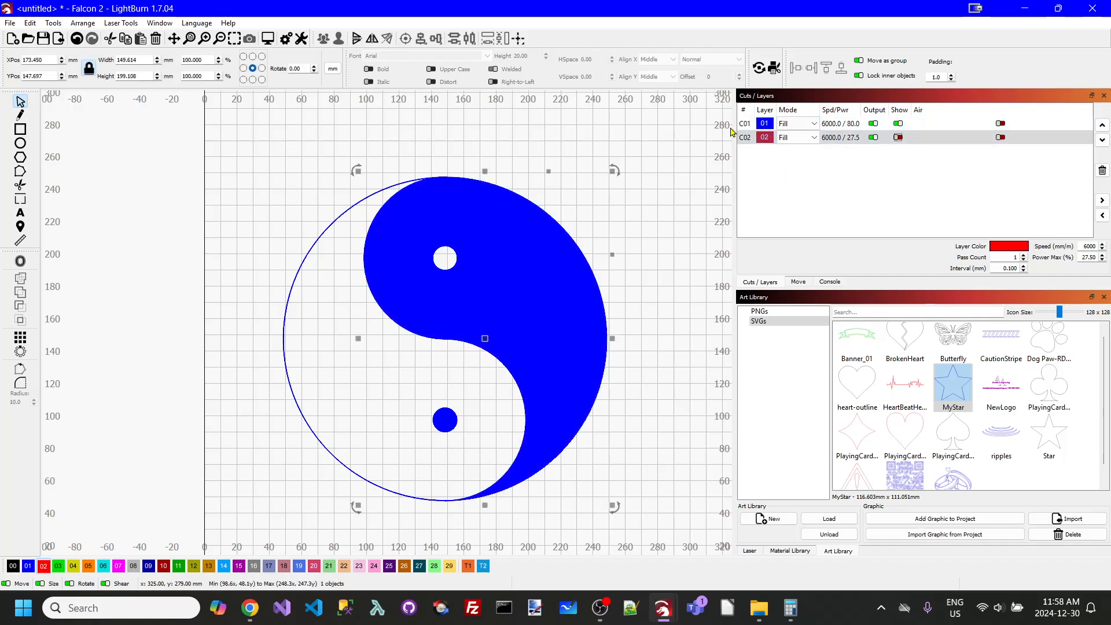
left_click(772, 140)
left_click(1102, 171)
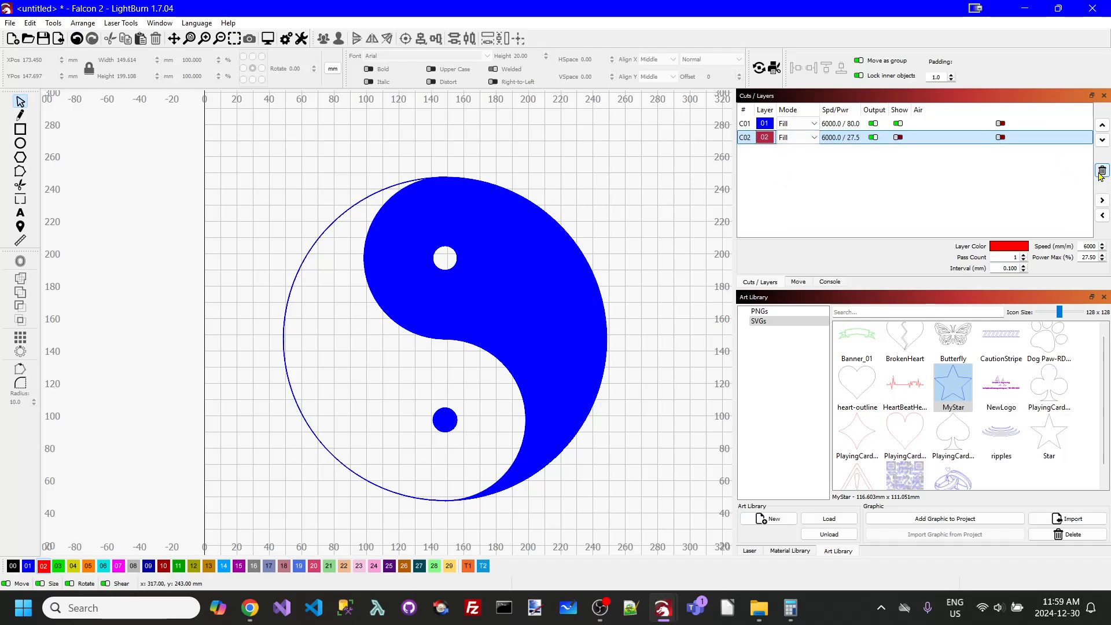
left_click(608, 339)
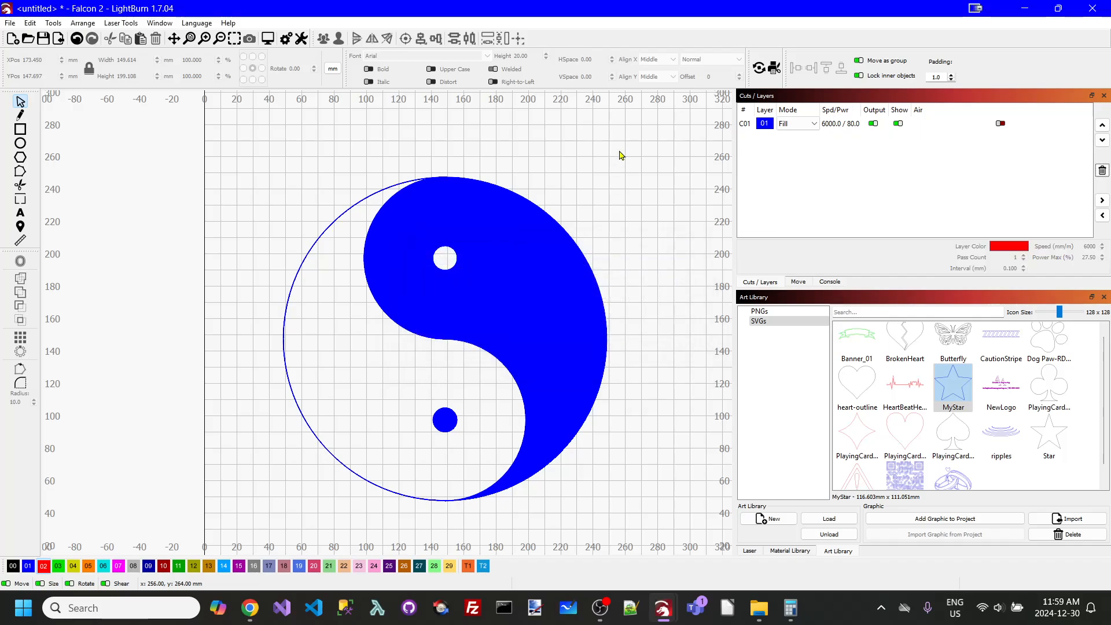
scroll(456, 196, "up", 3)
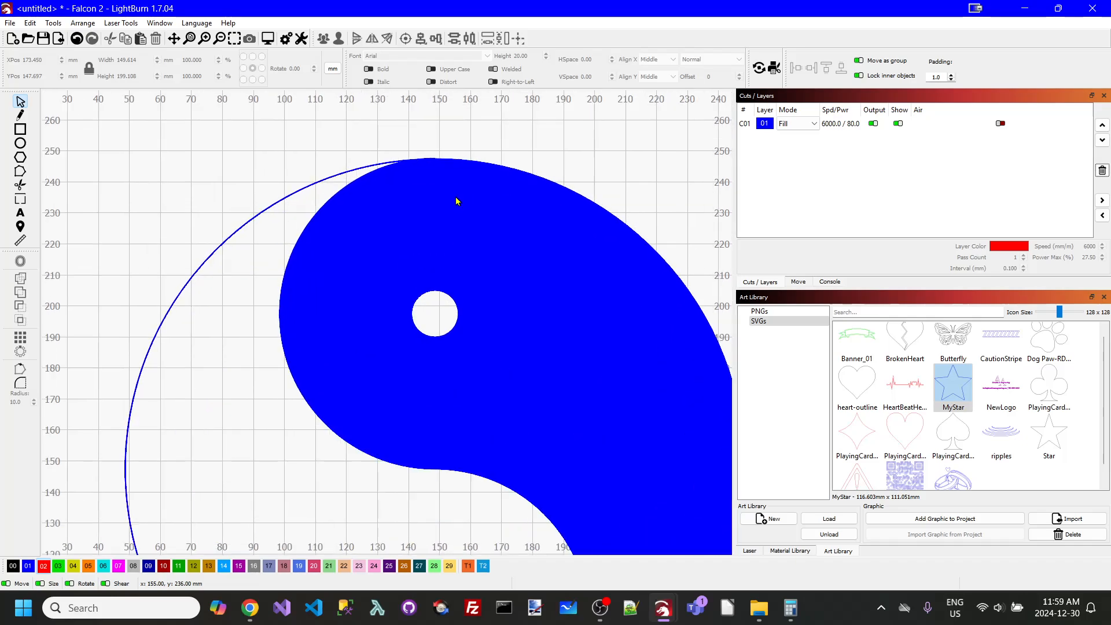
scroll(450, 193, "up", 2)
scroll(449, 187, "down", 5)
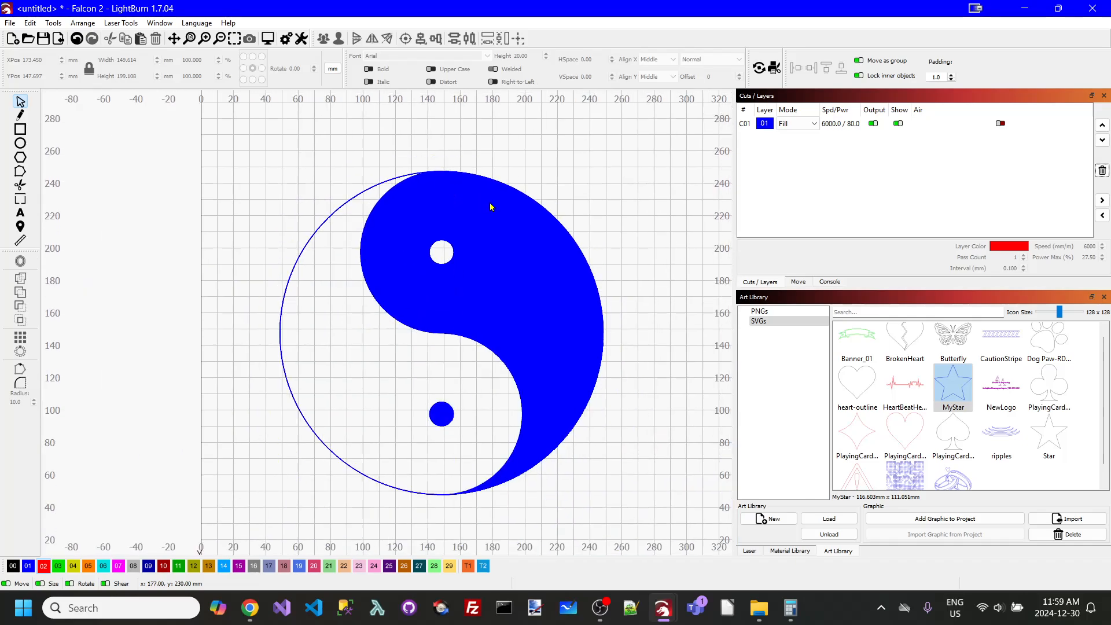